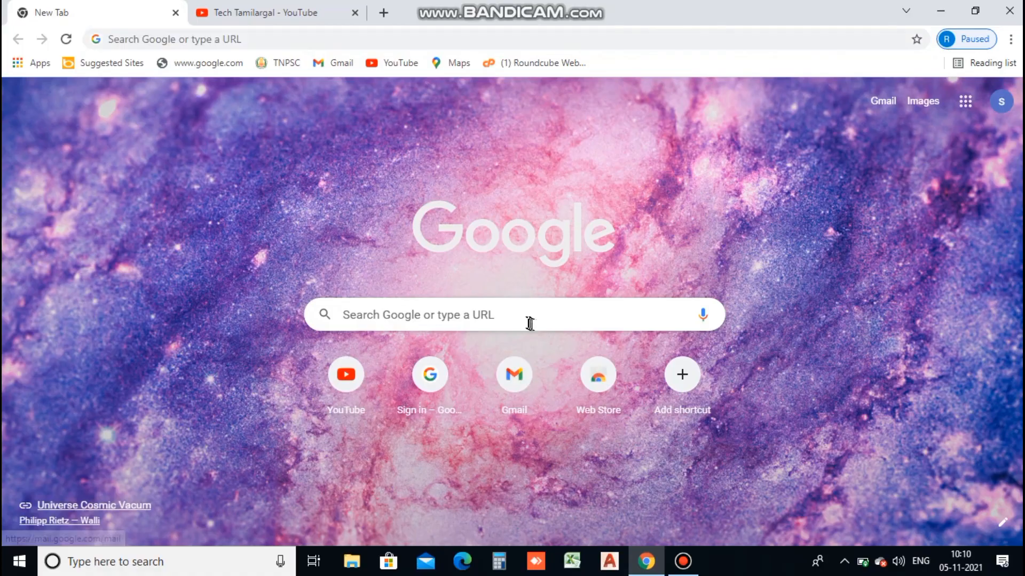
Search Google for "windows os download" and open Microsoft's Software Download page.
left_click(528, 322)
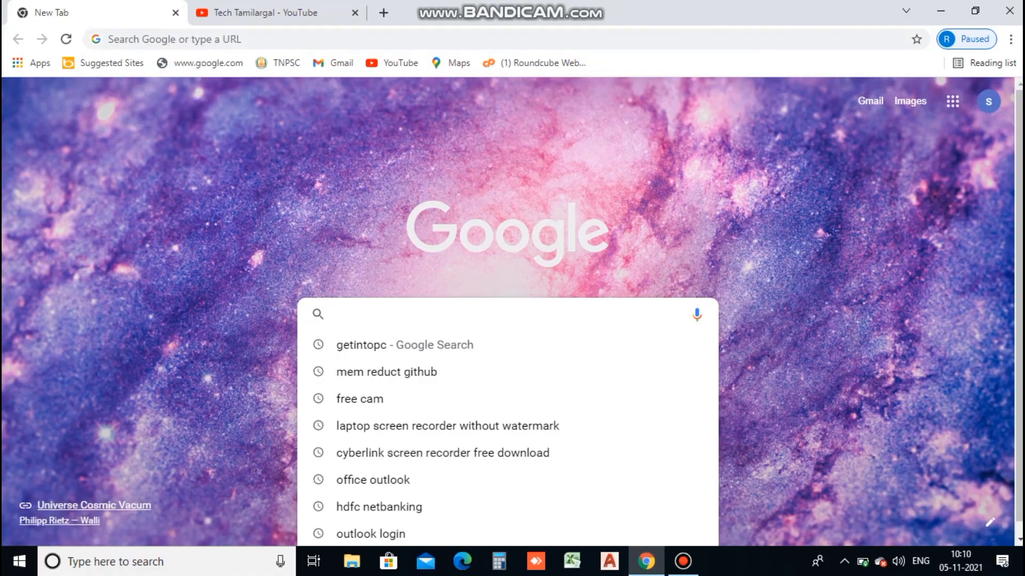
type("win")
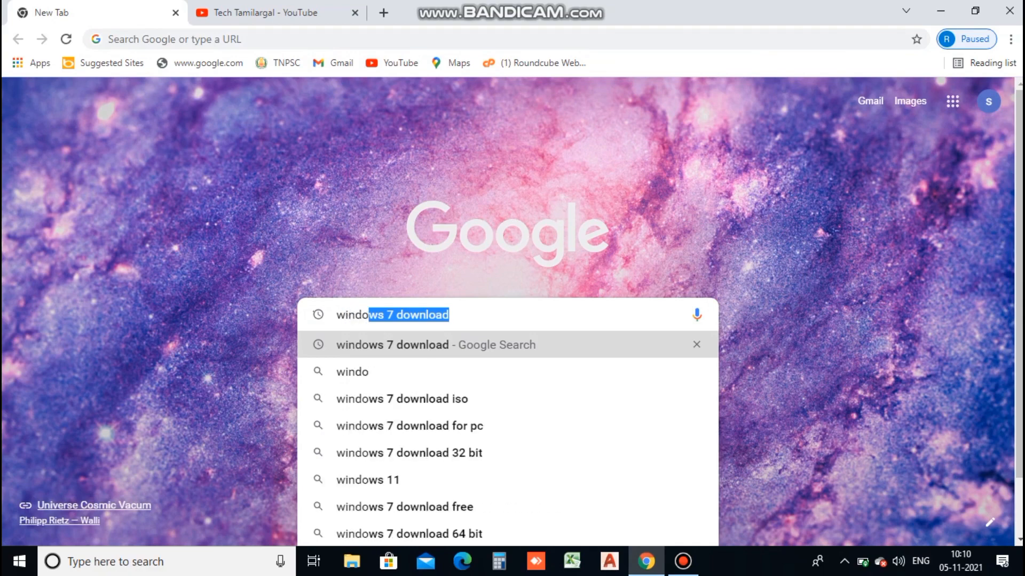
type("dows ")
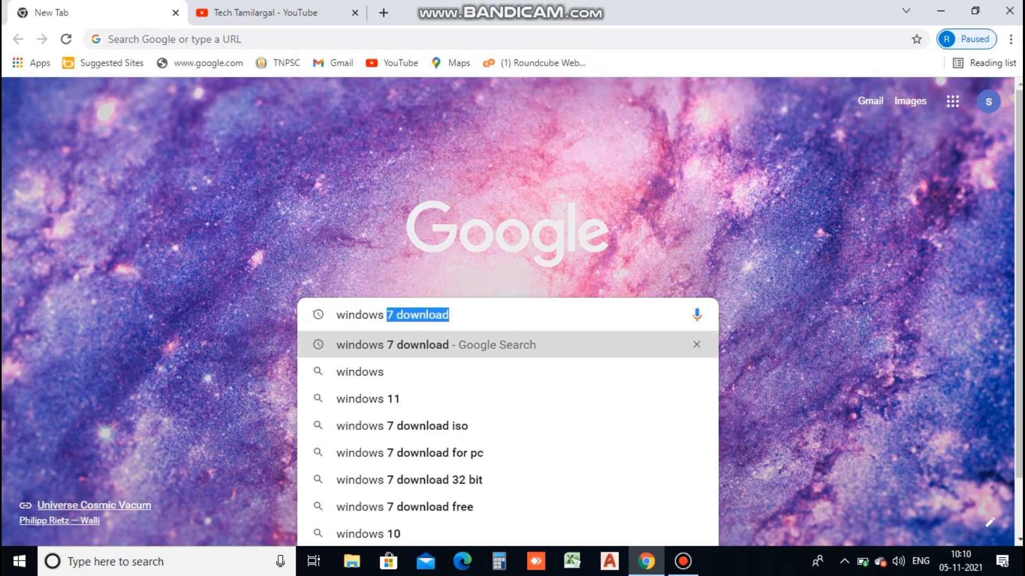
type("os downlo")
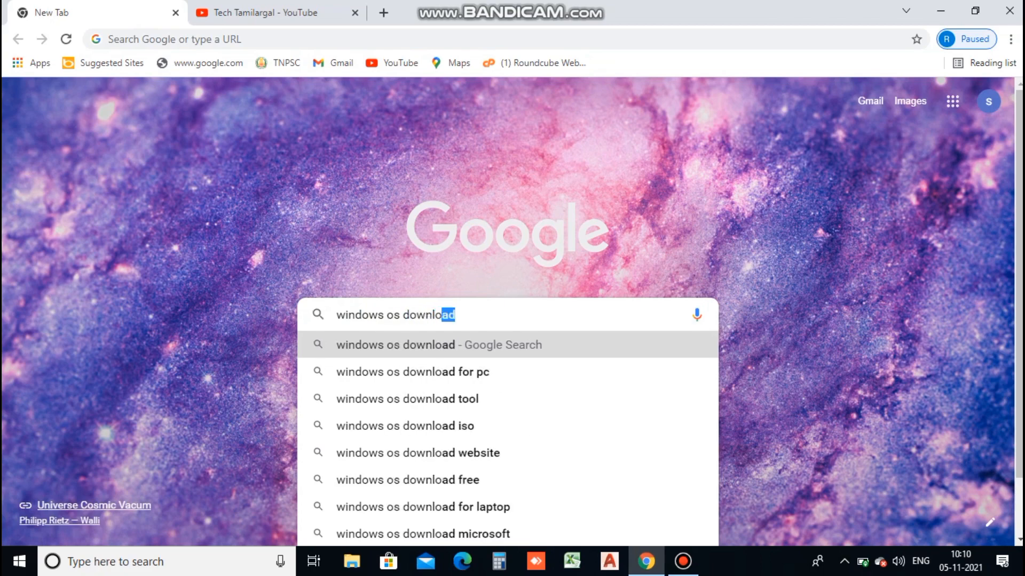
type("a")
key("Return")
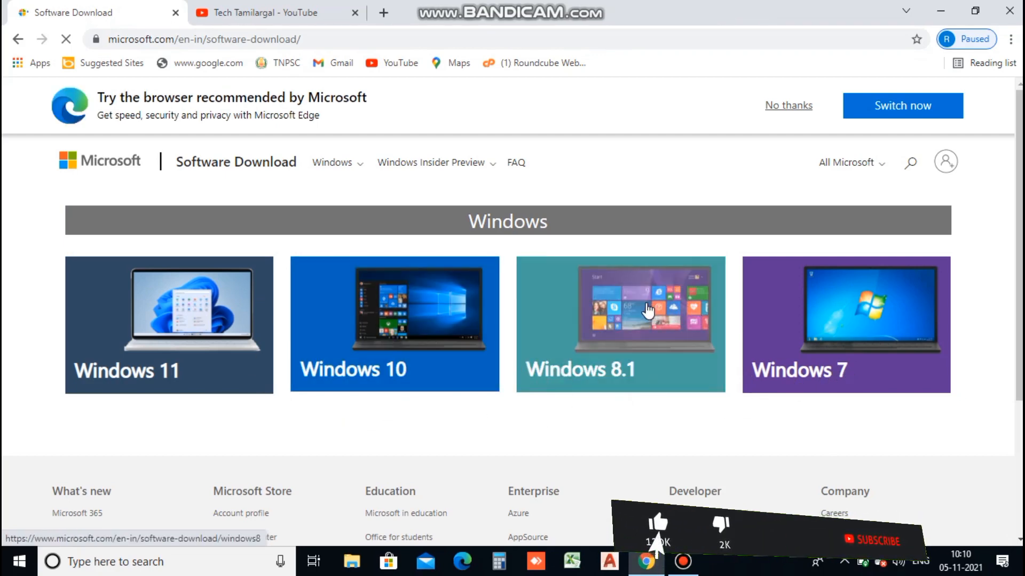
Open the Windows 8.1 disc image download page and confirm Windows 8.1 as the edition.
left_click(648, 310)
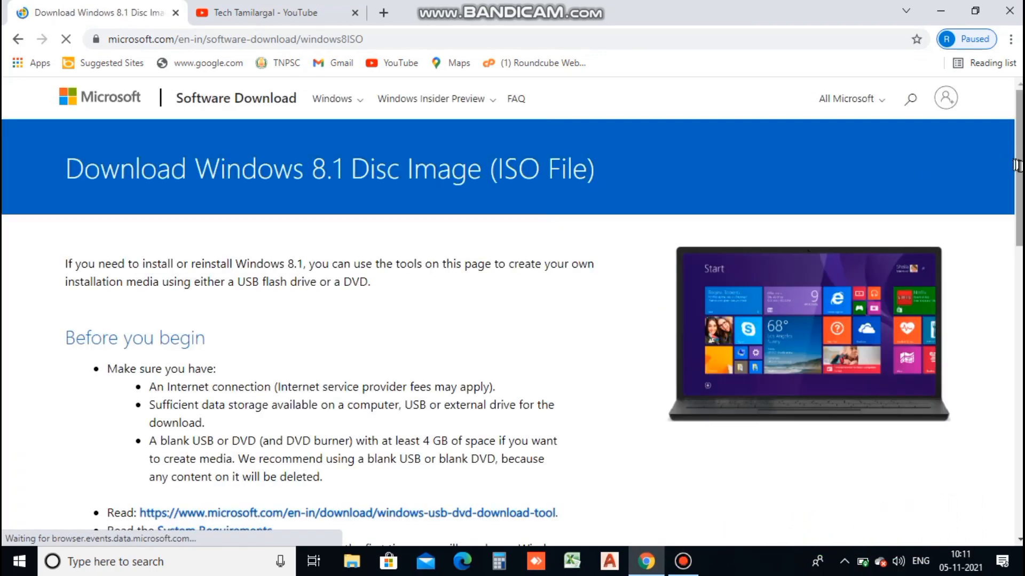
scroll(512, 304, "down", 10)
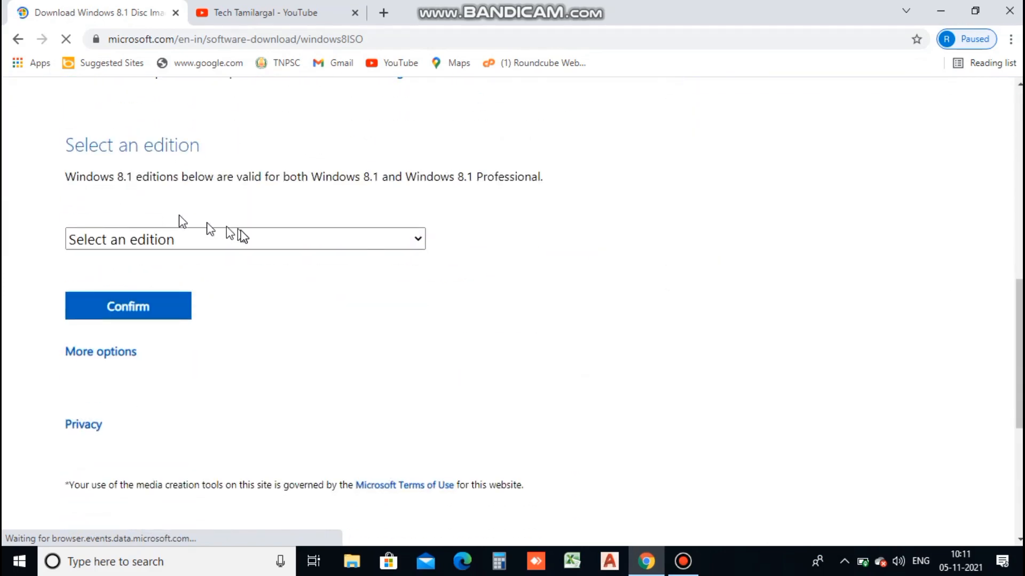
left_click(419, 243)
left_click(353, 283)
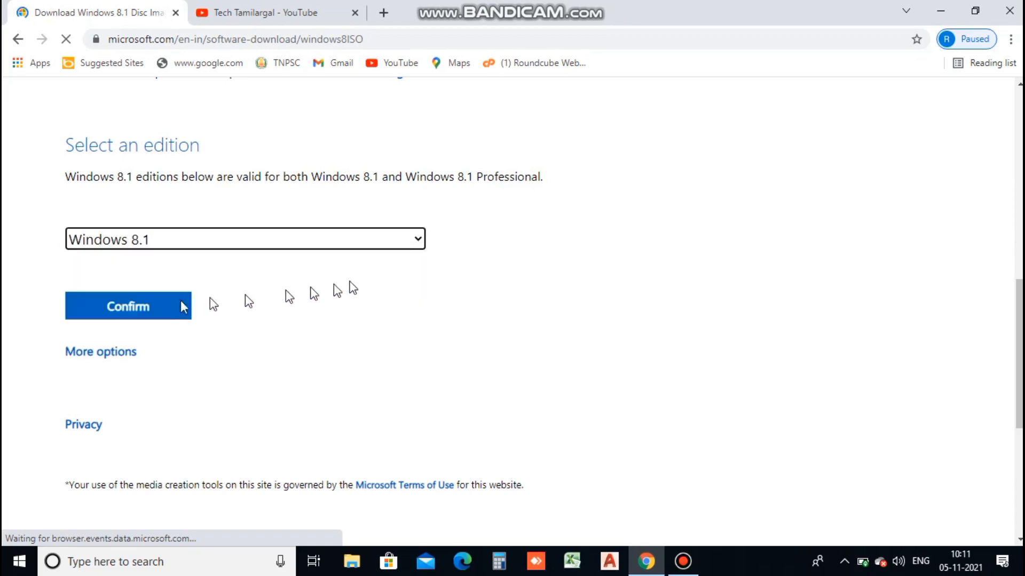
left_click(149, 307)
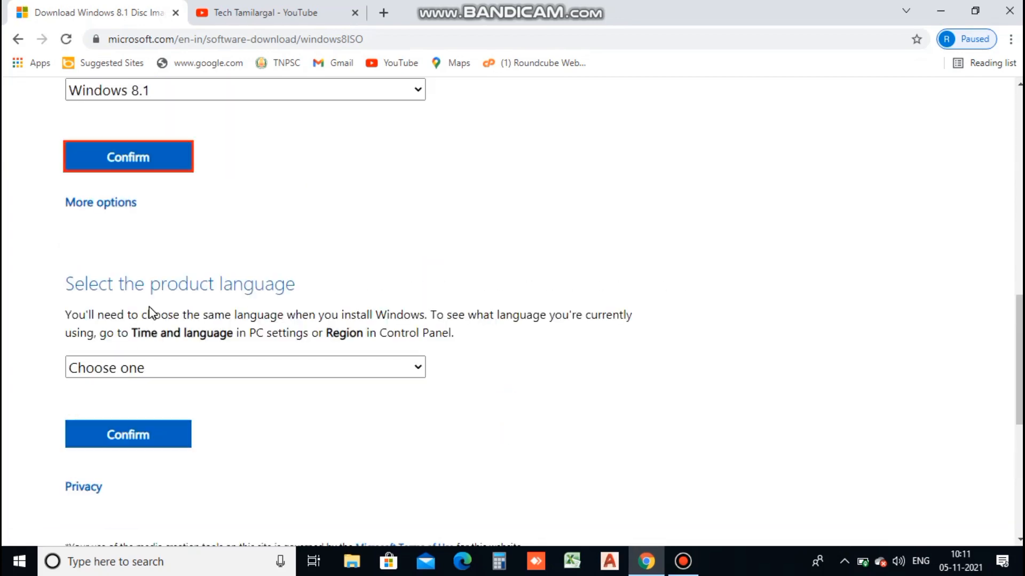
Confirm English International as the product language to reach the Windows 8.1 download links.
left_click(194, 368)
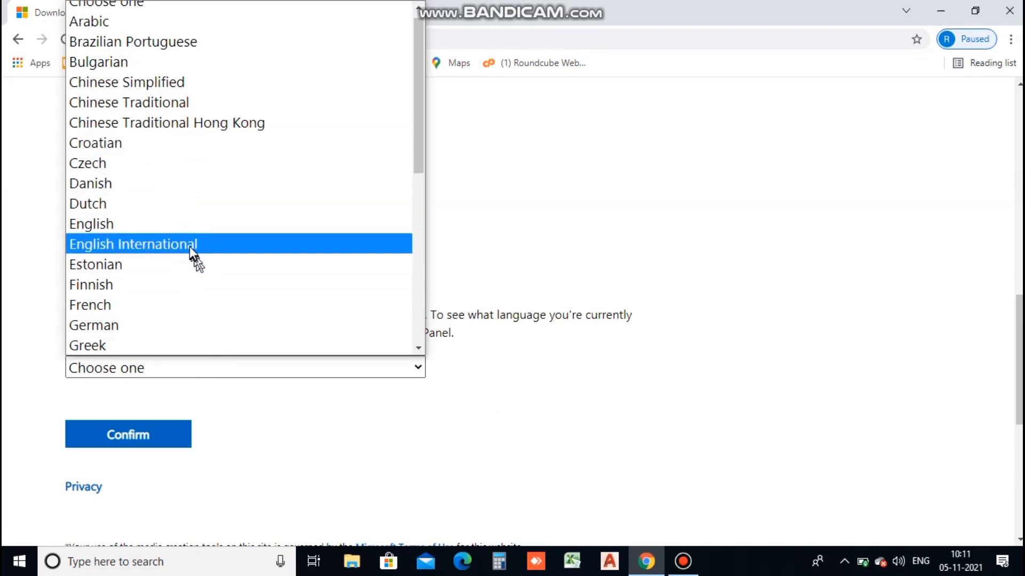
left_click(190, 246)
left_click(167, 438)
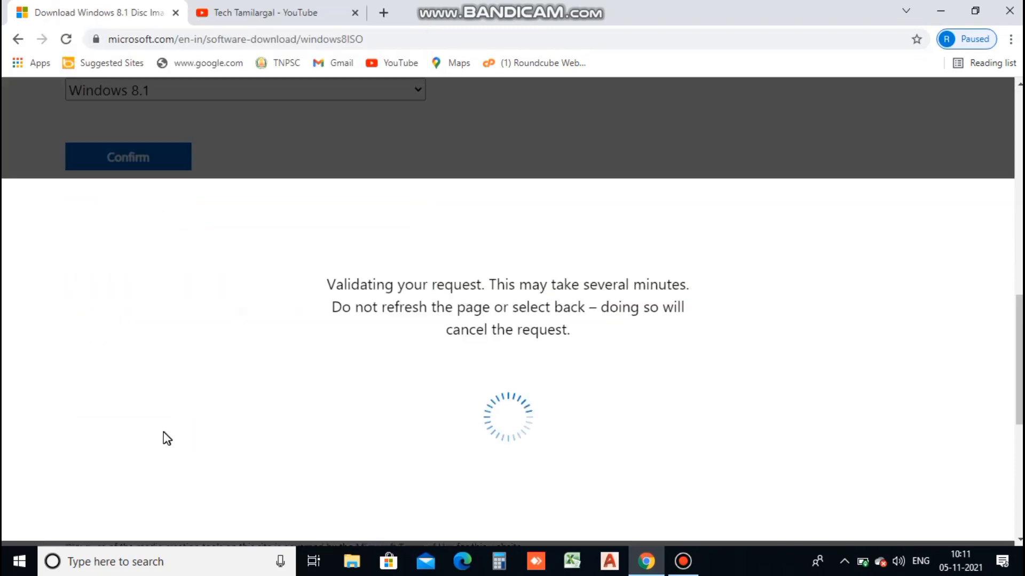
scroll(162, 439, "up", 3)
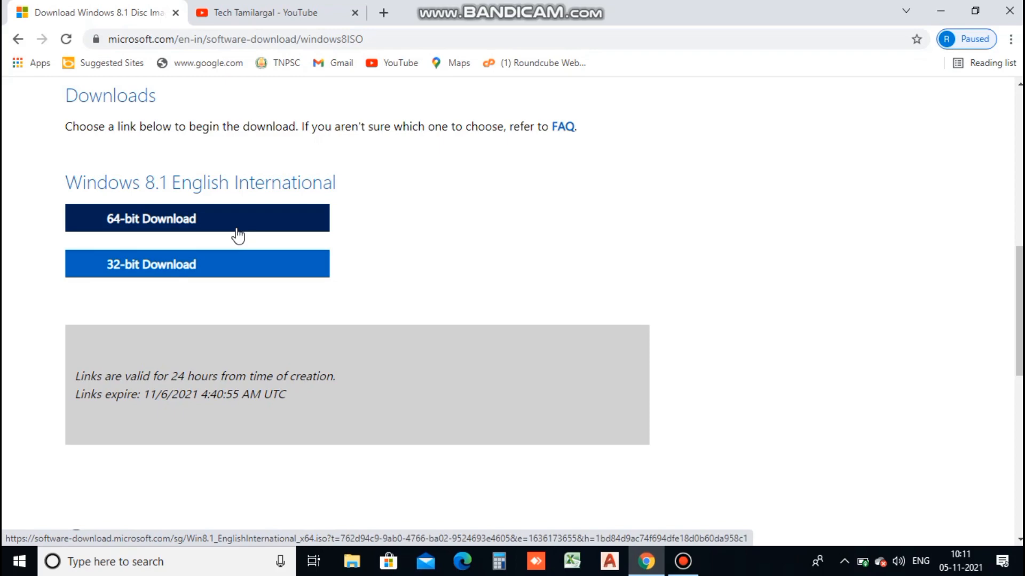
Minimize the browser, move the Windows 7 Professional x64 disc image to the upper middle of the desktop, and deselect it.
left_click(942, 7)
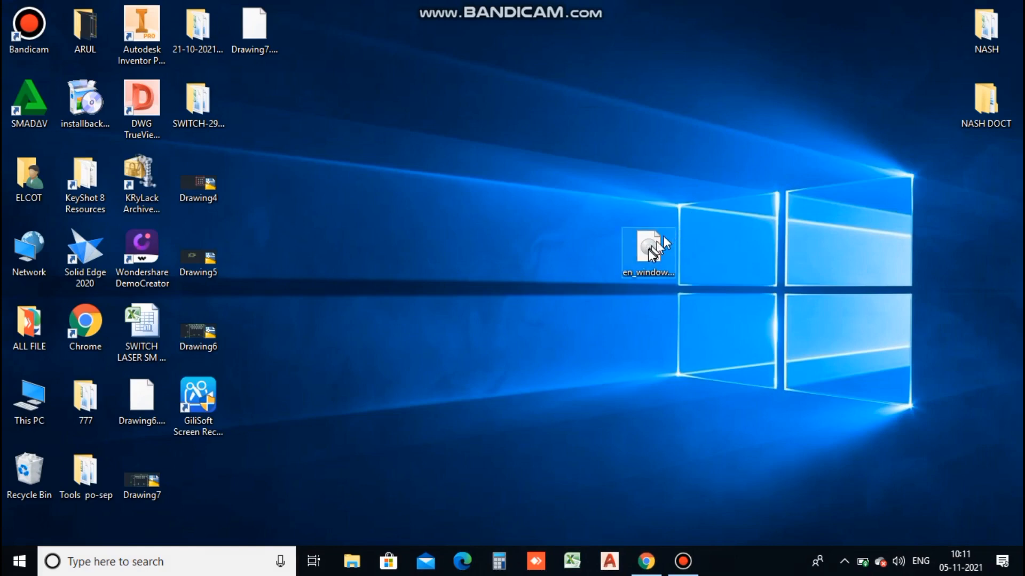
left_click_drag(648, 248, 535, 210)
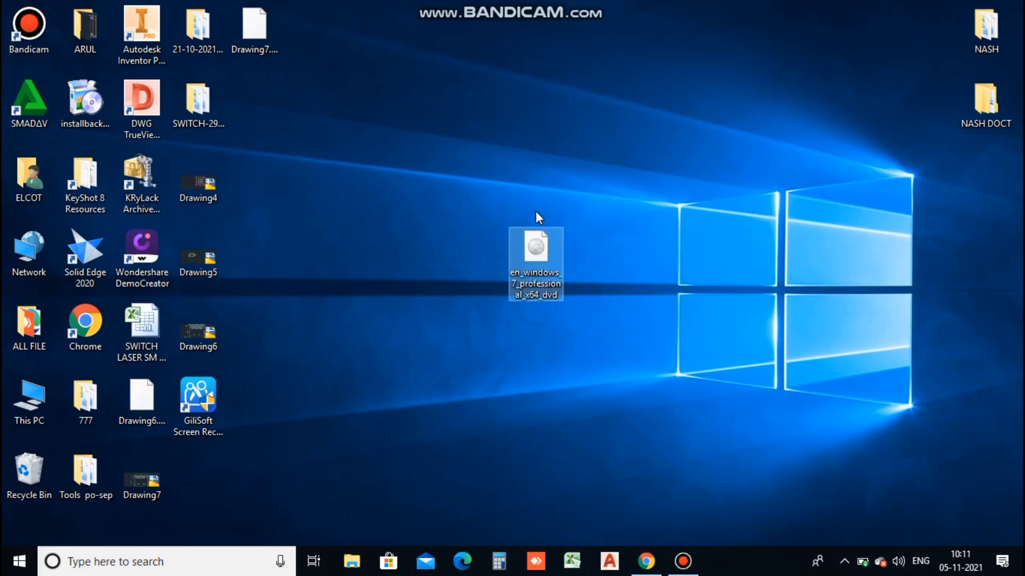
left_click_drag(546, 257, 538, 136)
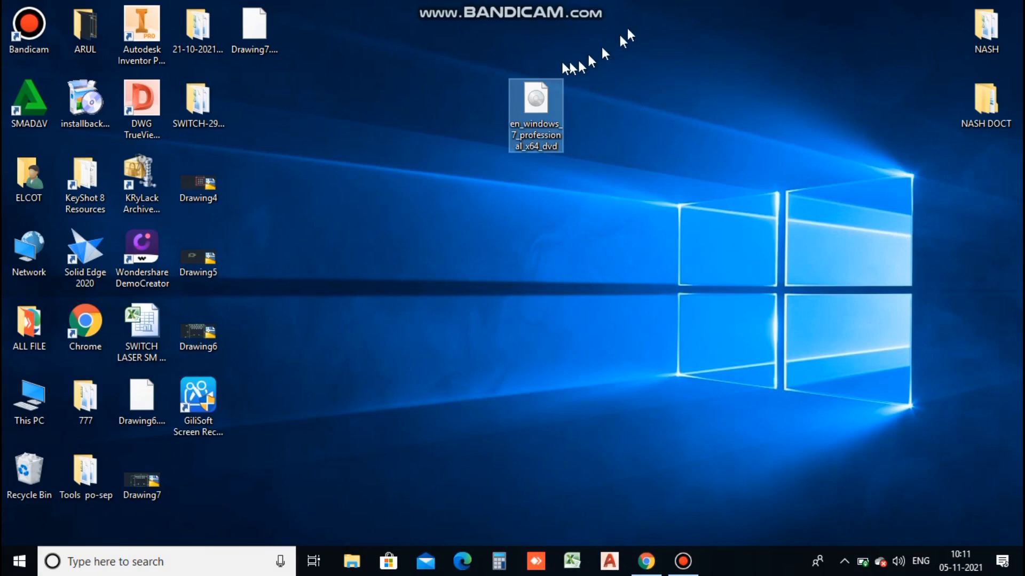
left_click(628, 68)
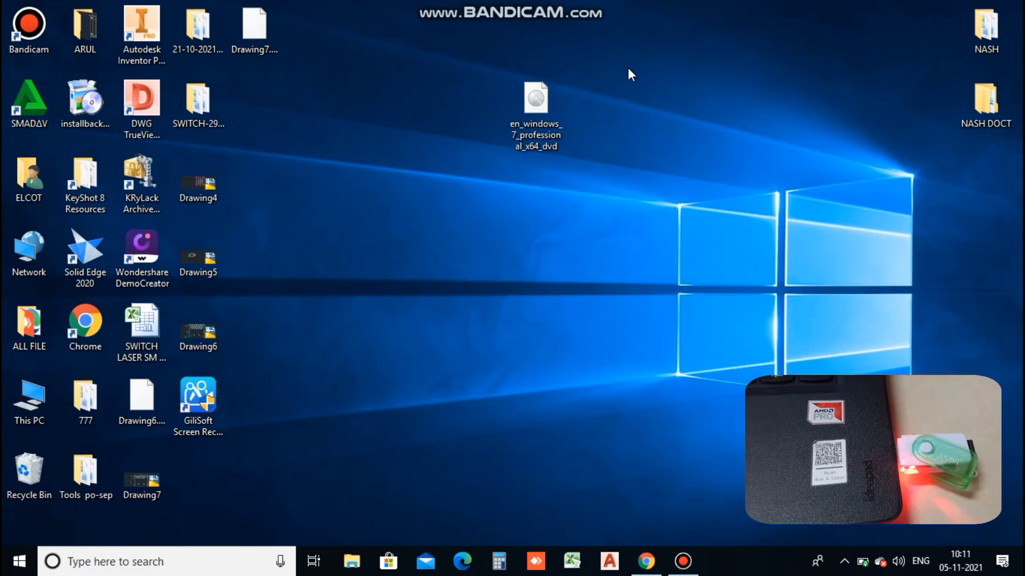
left_click(648, 200)
left_click(649, 229)
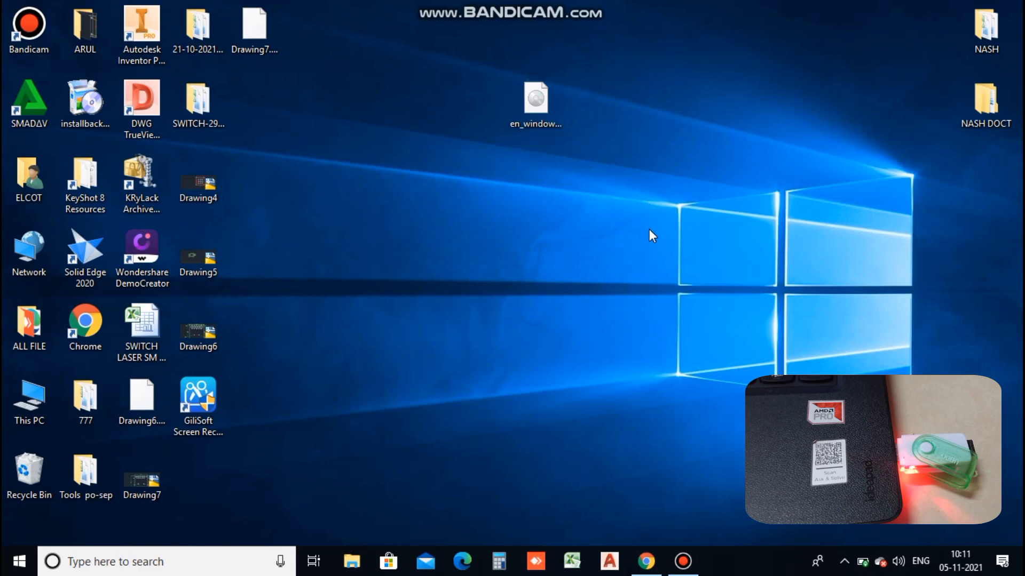
Open a maximized File Explorer window showing This PC and close the extra Explorer window.
key("super+e")
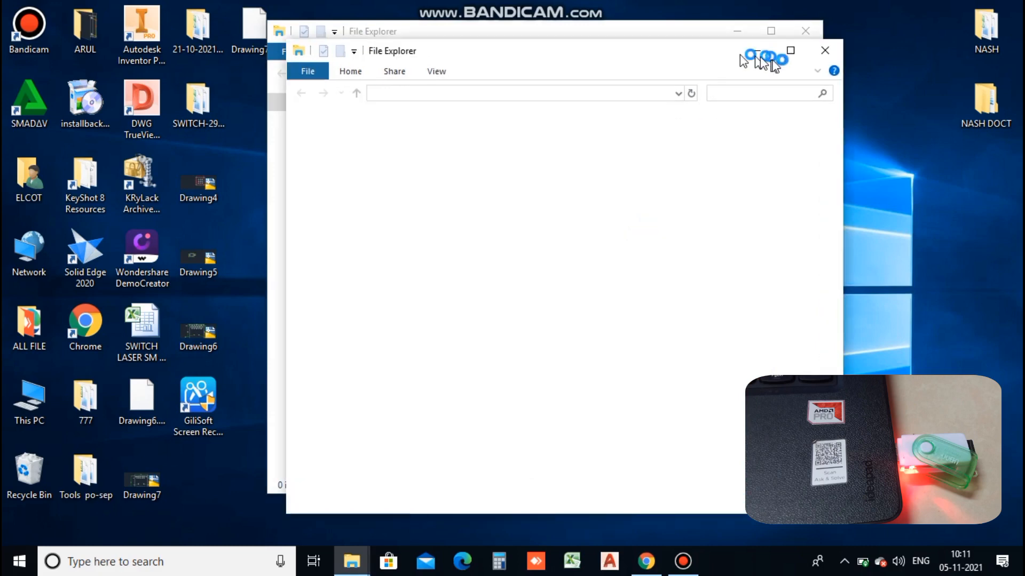
left_click(806, 32)
left_click(792, 51)
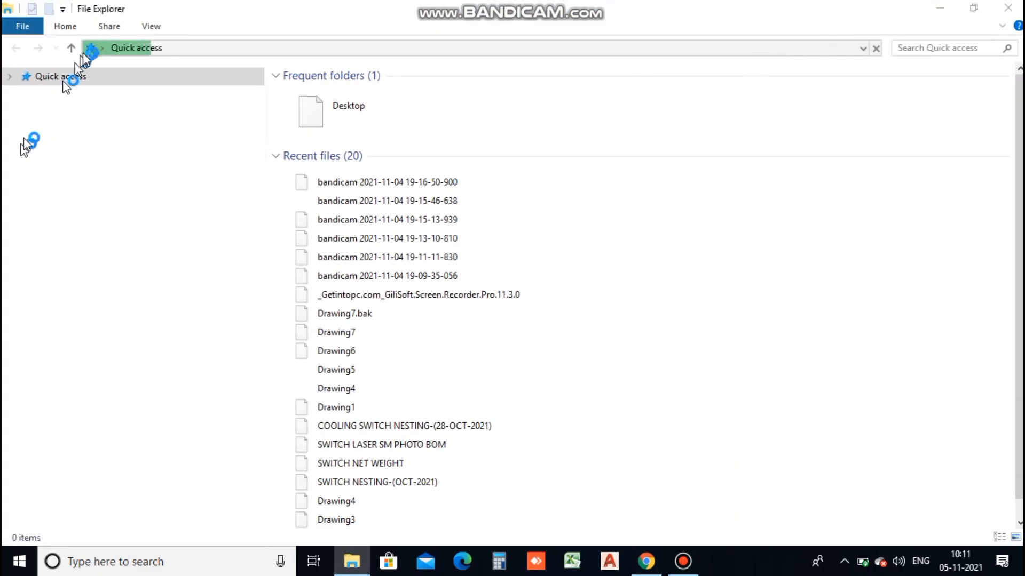
left_click(105, 51)
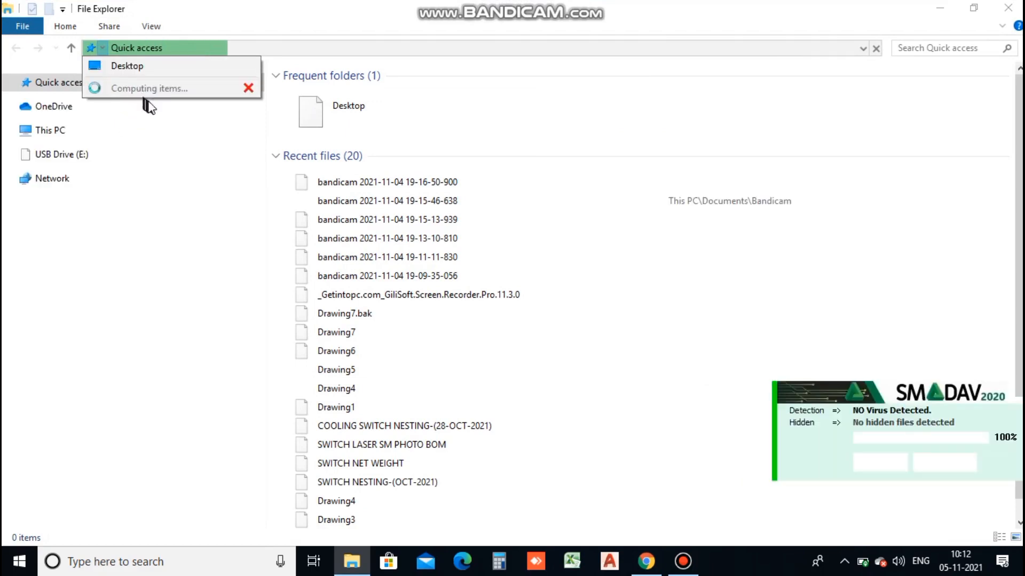
left_click(140, 134)
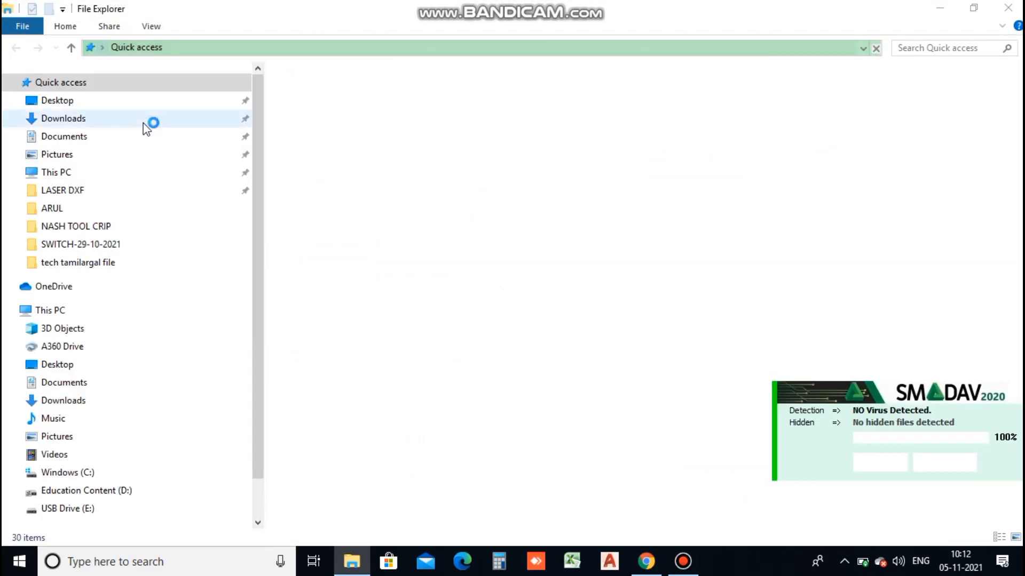
left_click(126, 170)
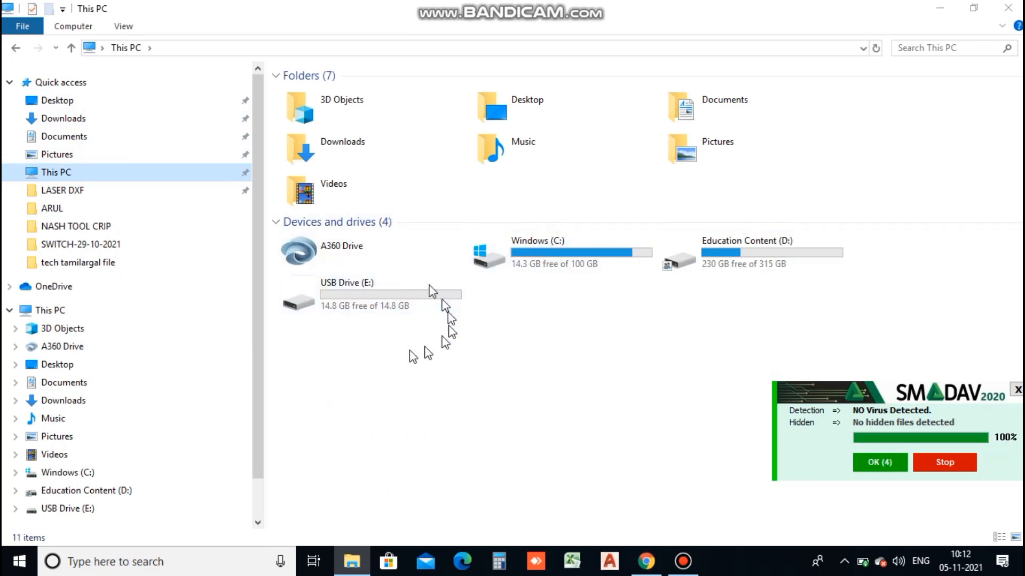
Check the contents of USB Drive (E:), return to This PC, and minimize File Explorer.
left_click(370, 297)
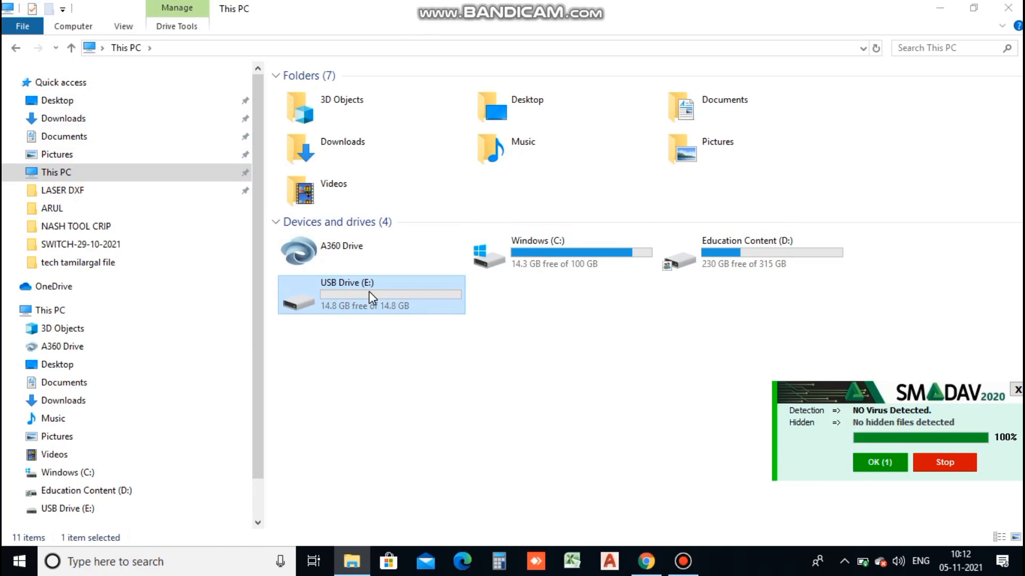
double_click(370, 291)
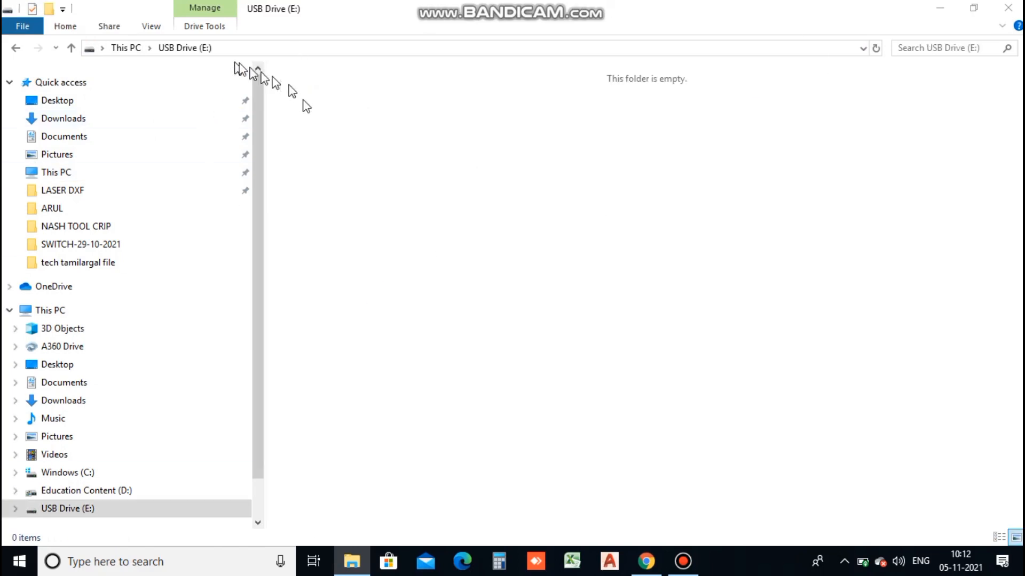
left_click(11, 55)
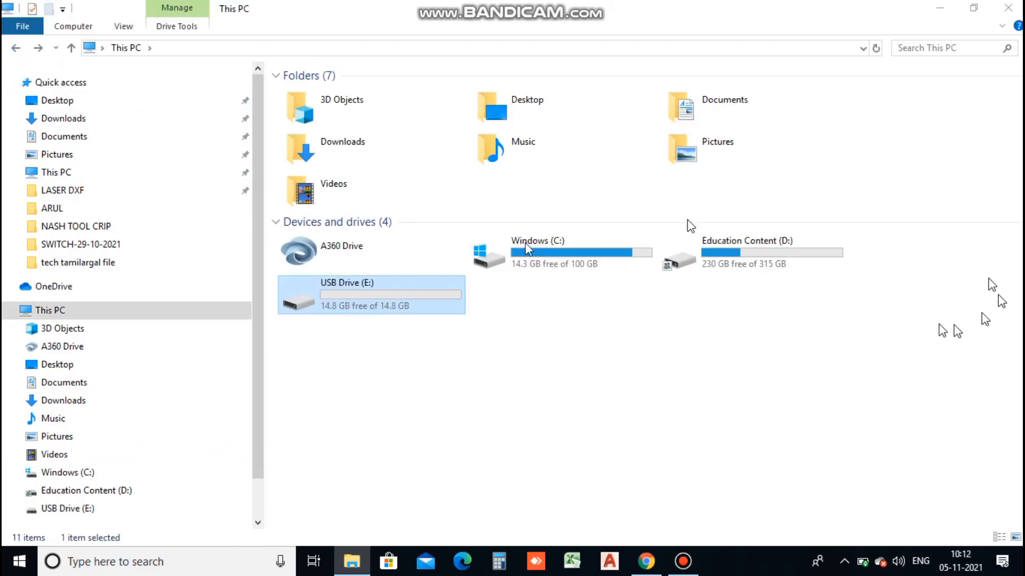
left_click(939, 8)
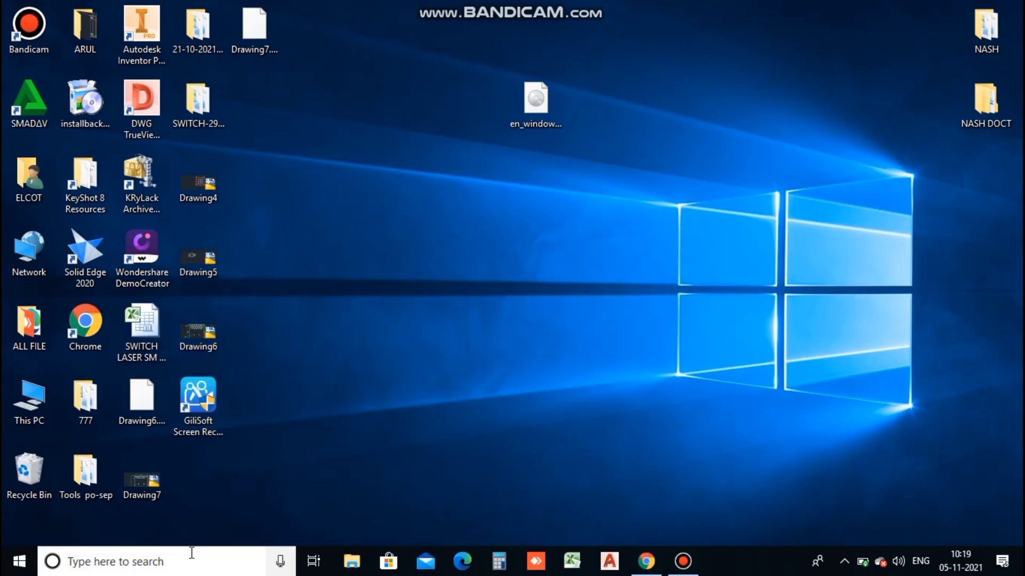
Search Windows for cmd and open Command Prompt.
left_click(193, 558)
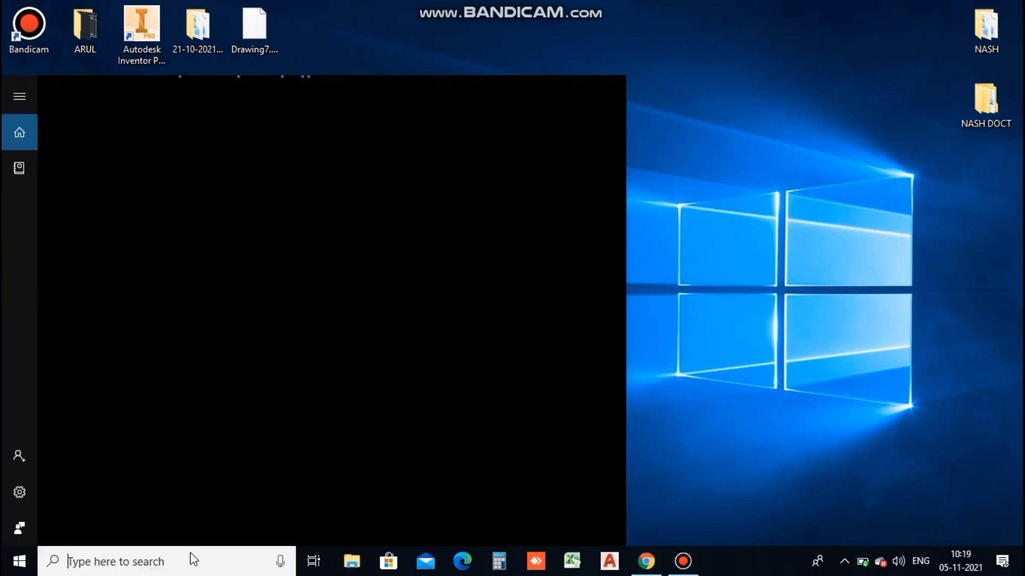
type("cms")
key("BackSpace")
type("d")
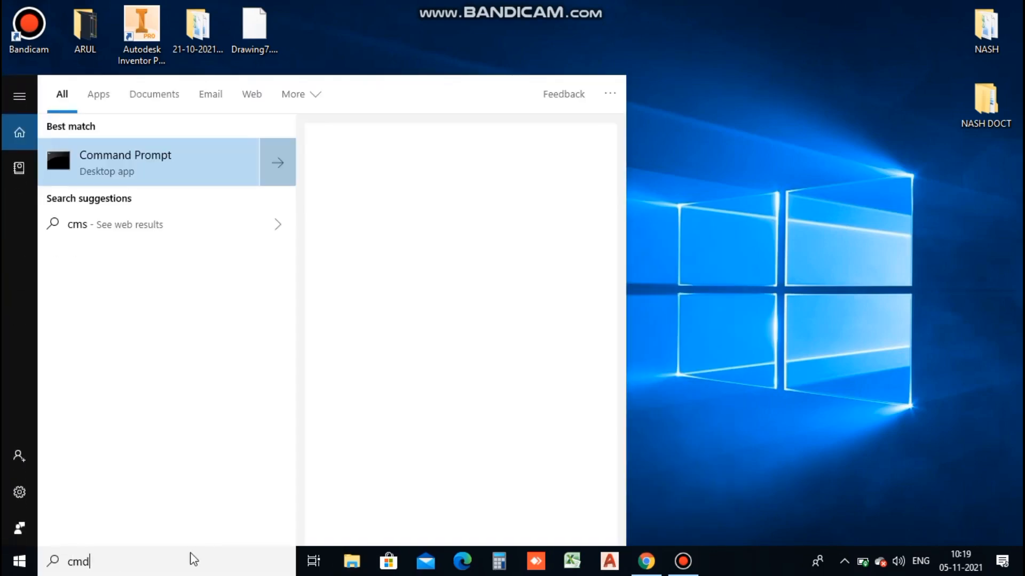
left_click(156, 180)
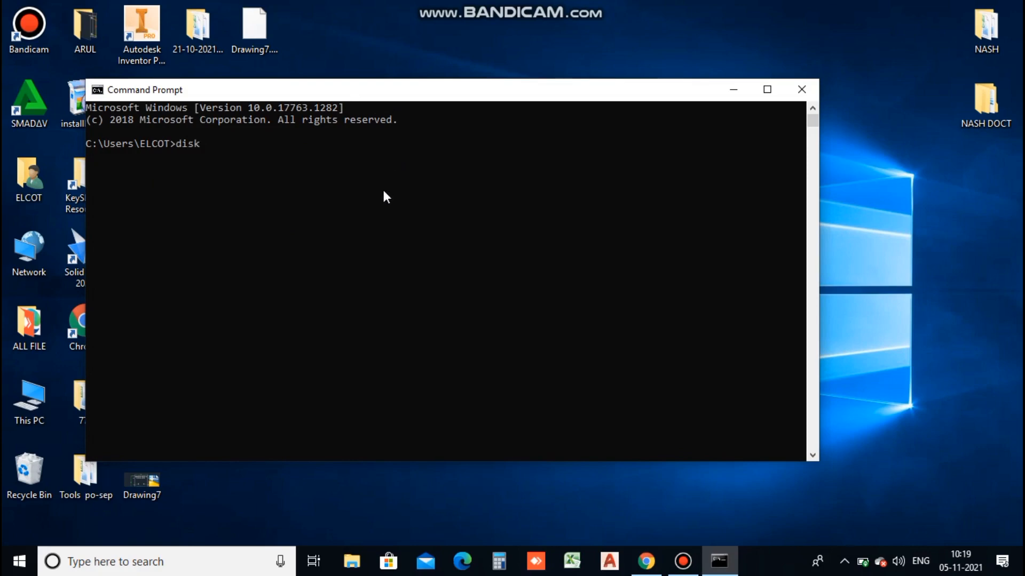
Start diskpart, maximize its window, and list the computer's disks with list disk.
type("diskpart")
key("Return")
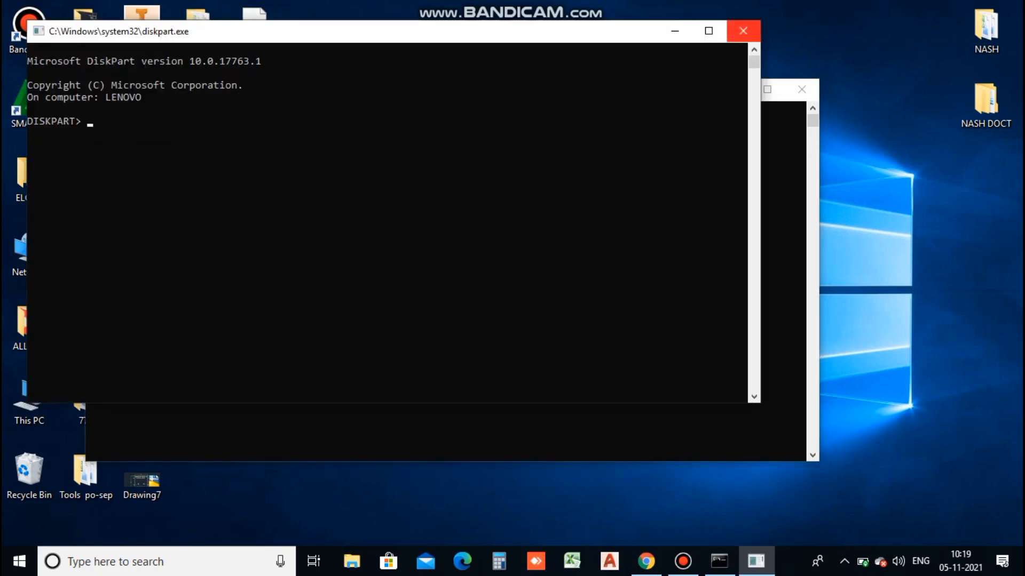
left_click(709, 28)
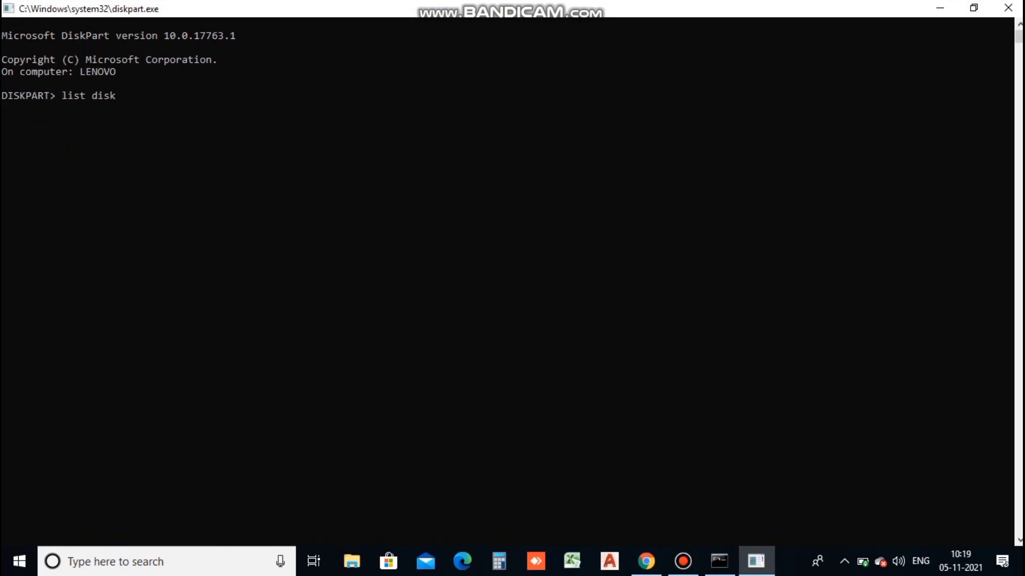
key("Return")
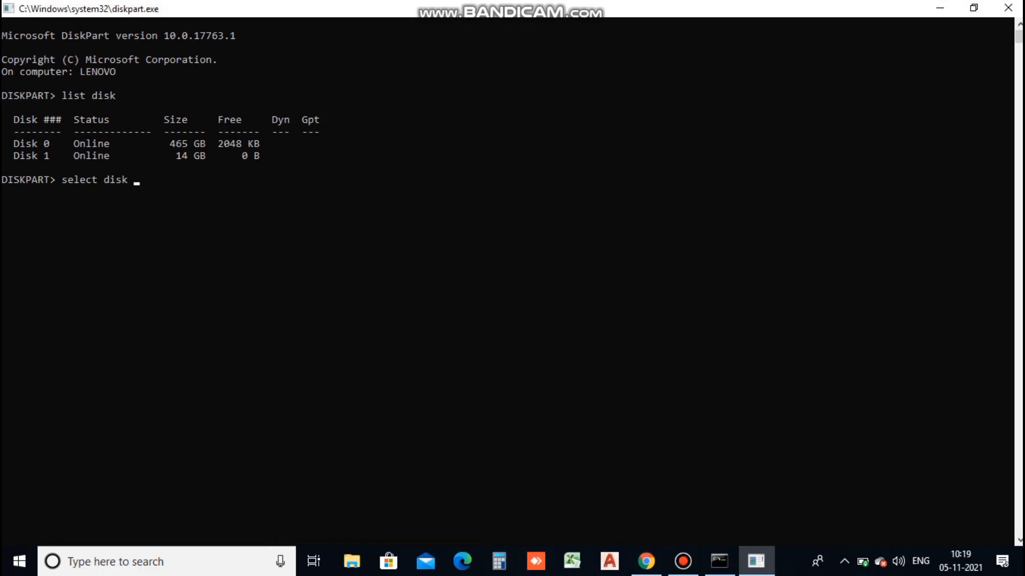
Select disk 1, clean it, and create a primary partition on it.
key("Return")
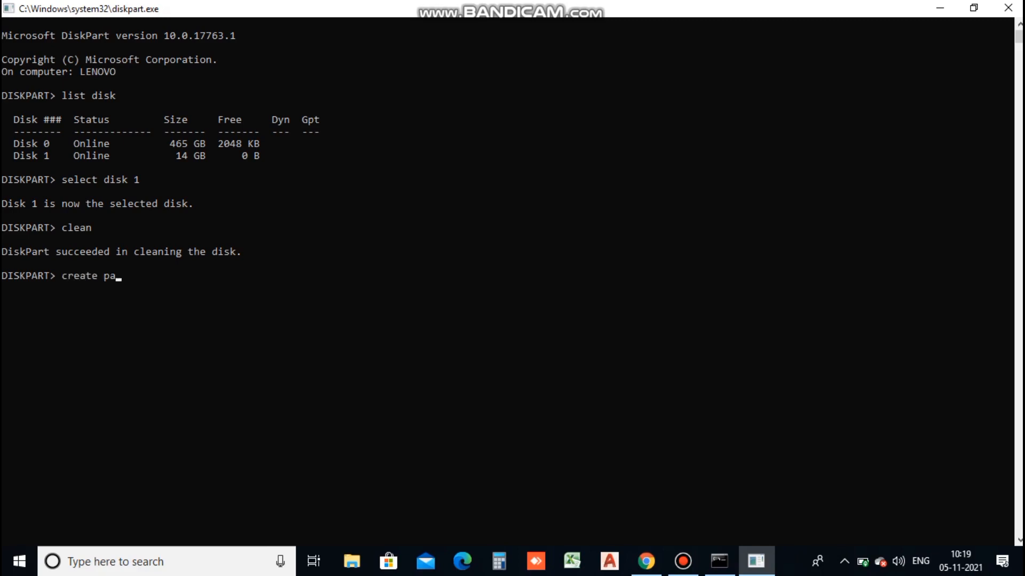
type("tion primary")
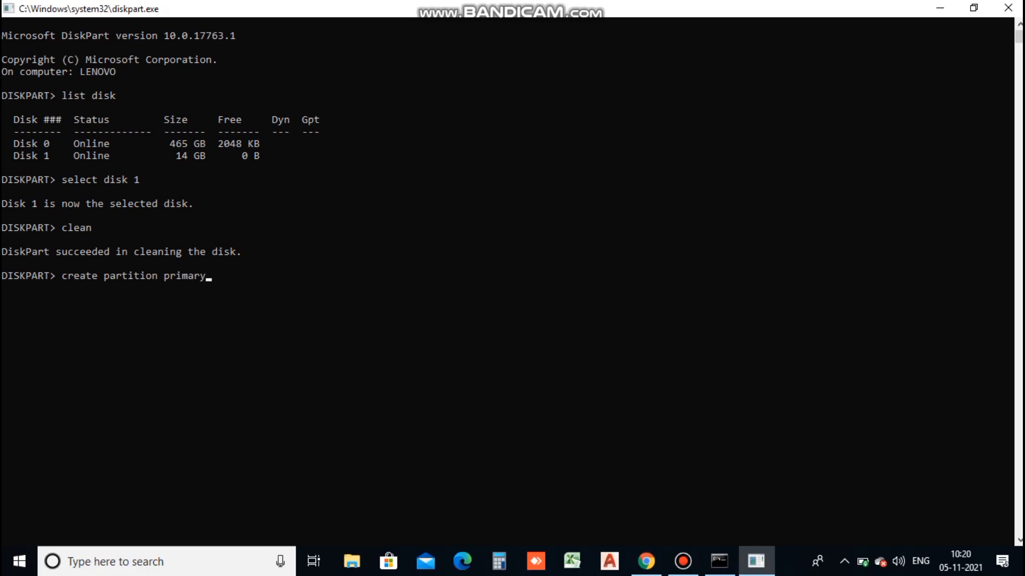
key("Return")
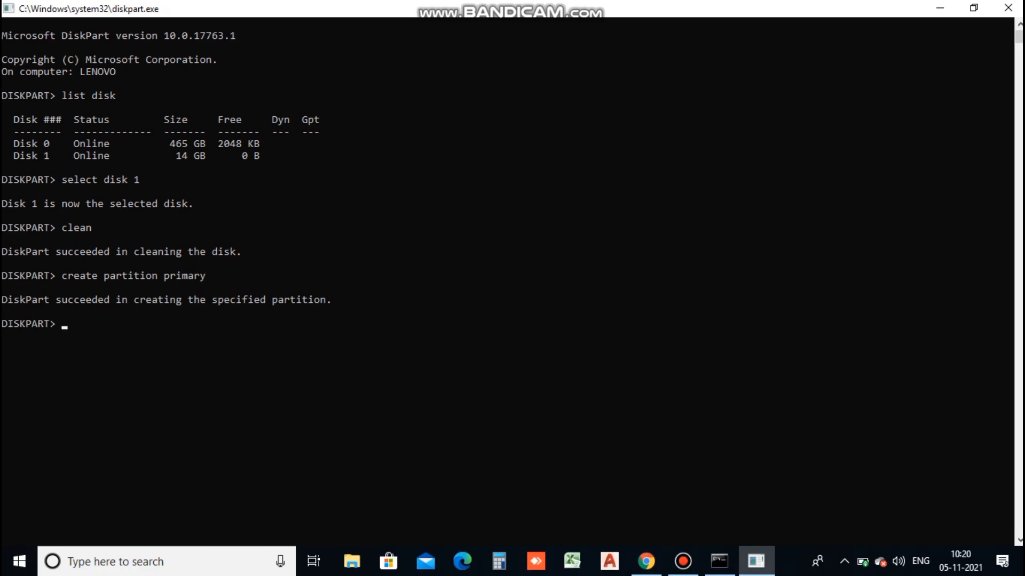
Select partition 1 and mark it as active.
type("select partition 1")
key("Return")
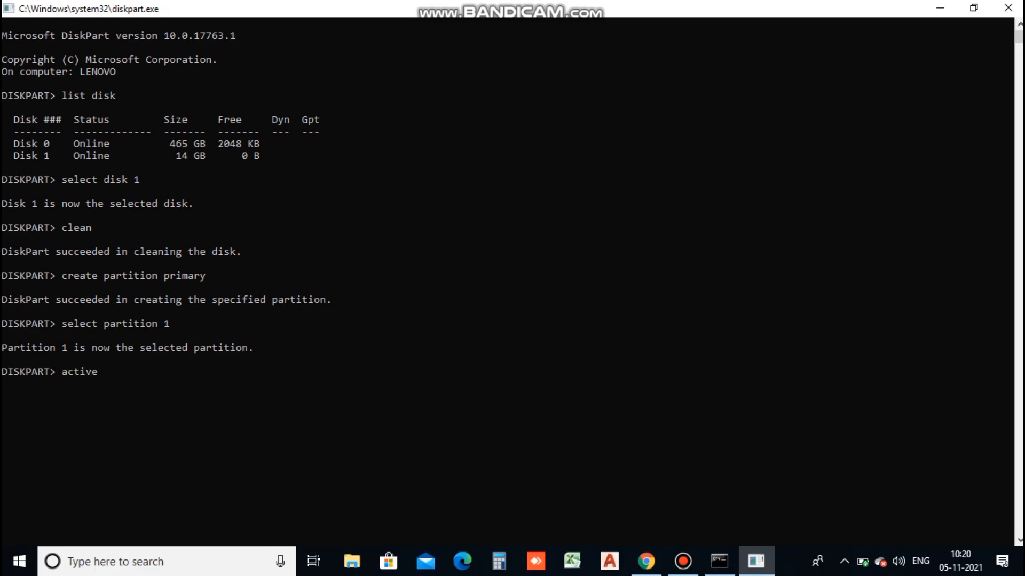
key("Return")
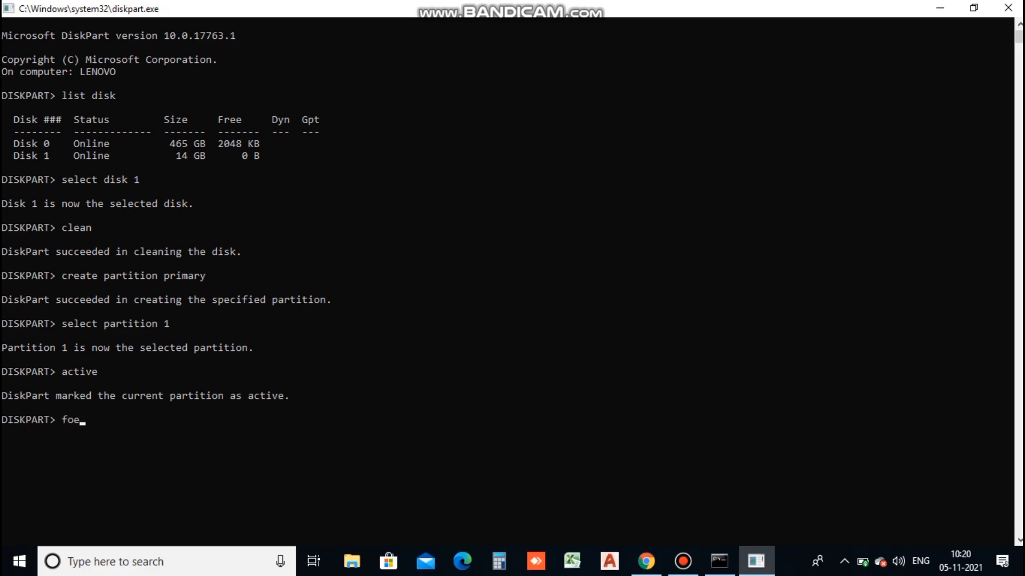
Quick-format the selected partition as NTFS with format FS=NTFS quick.
type("format")
key("Caps_Lock")
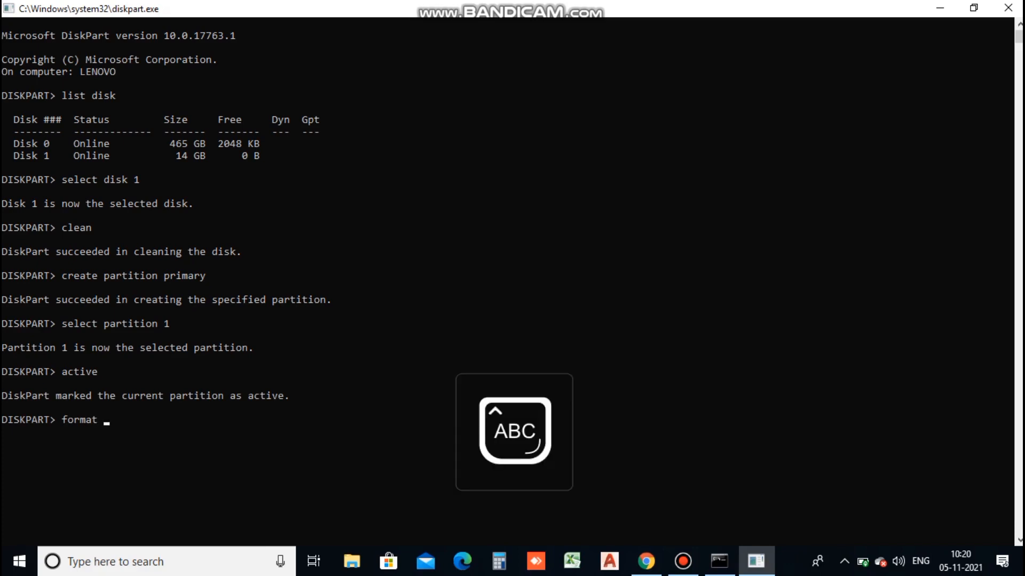
type("FS=NT")
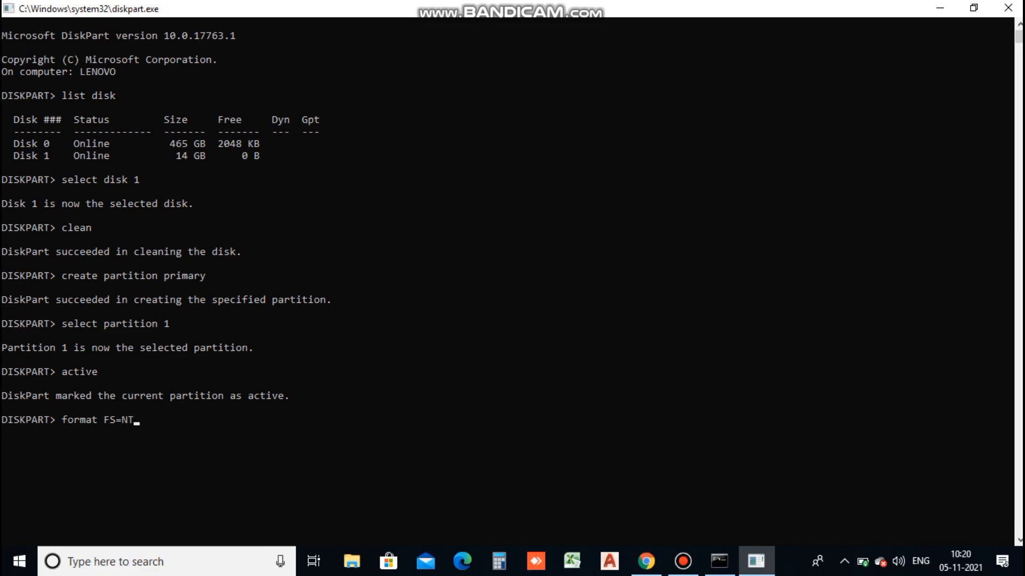
type("FS")
key("Caps_Lock")
type("quic")
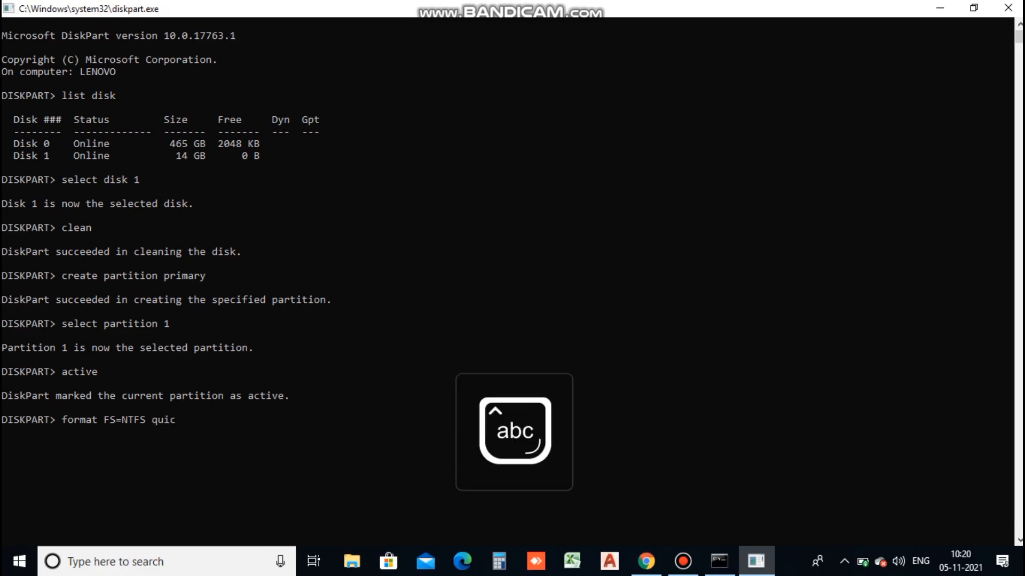
type("k")
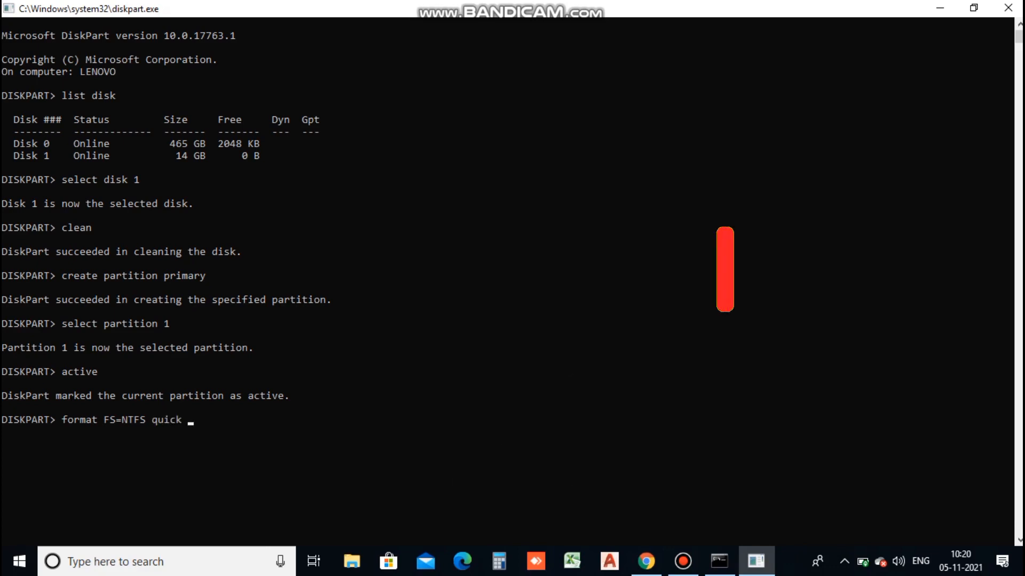
key("Return")
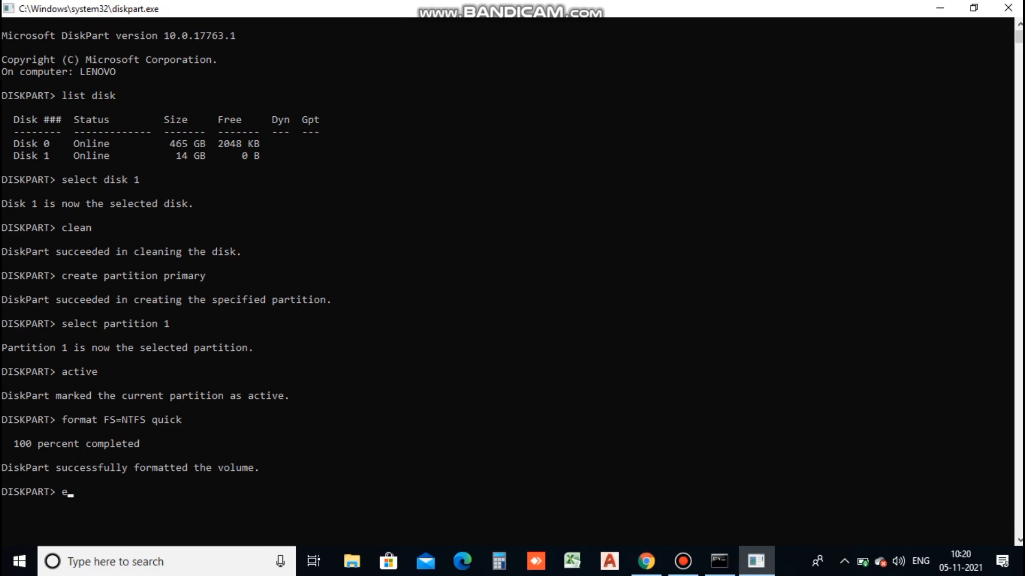
Exit diskpart and close Command Prompt with the exit command.
type("it")
key("Return")
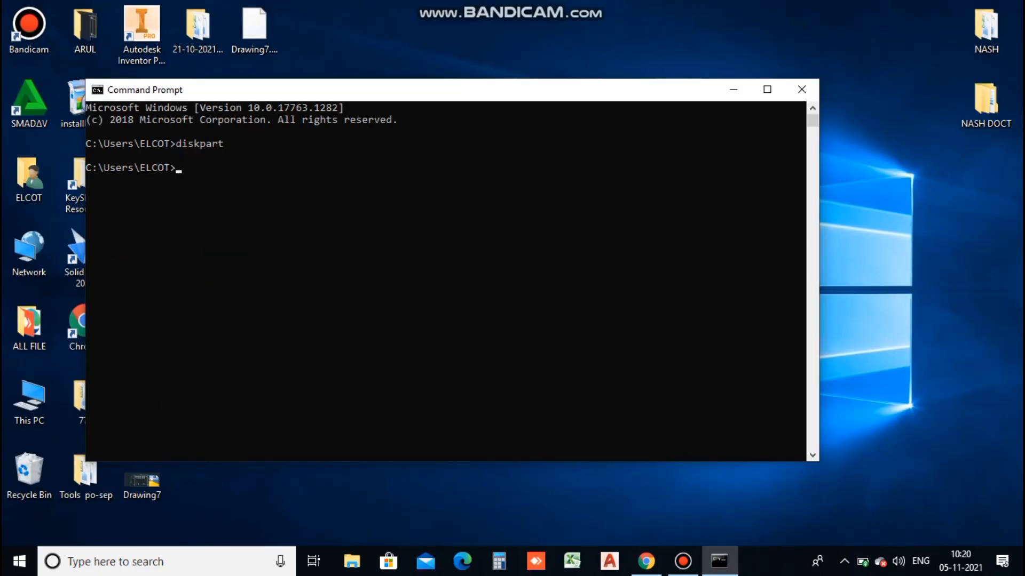
left_click(581, 155)
type("exit")
key("Return")
Open the Windows disc image from the desktop in File Explorer, maximize the window, and copy all of its files and folders.
mouse_move(536, 99)
left_mouse_down()
mouse_move(545, 160)
mouse_move(510, 198)
mouse_move(593, 103)
mouse_move(540, 102)
left_mouse_up()
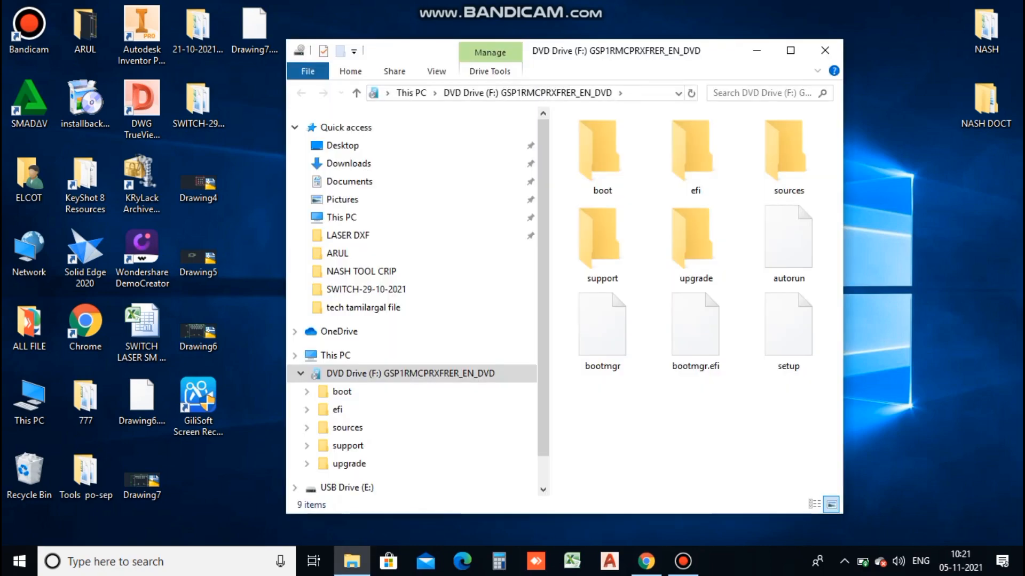
left_click(790, 50)
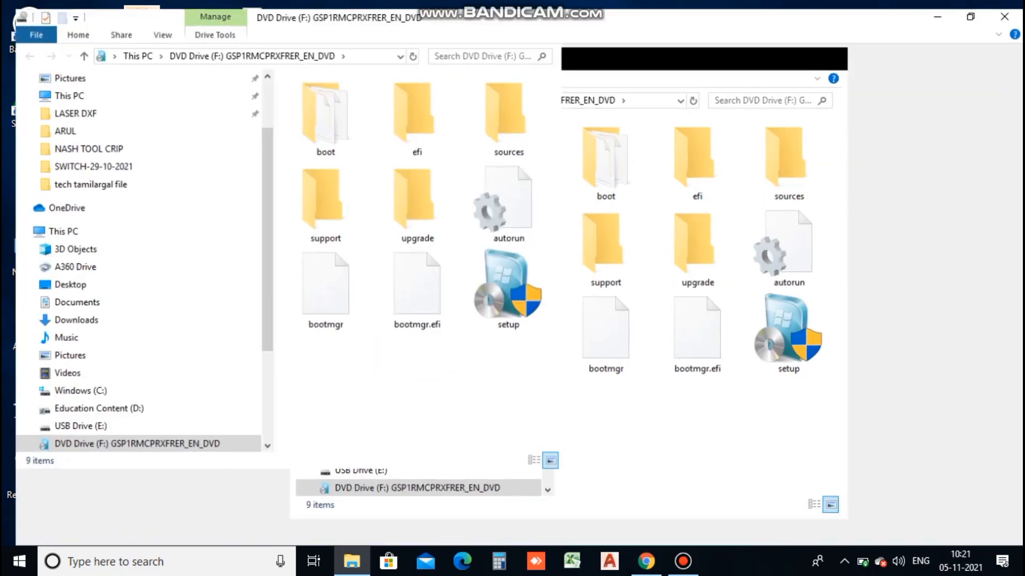
left_click(565, 110)
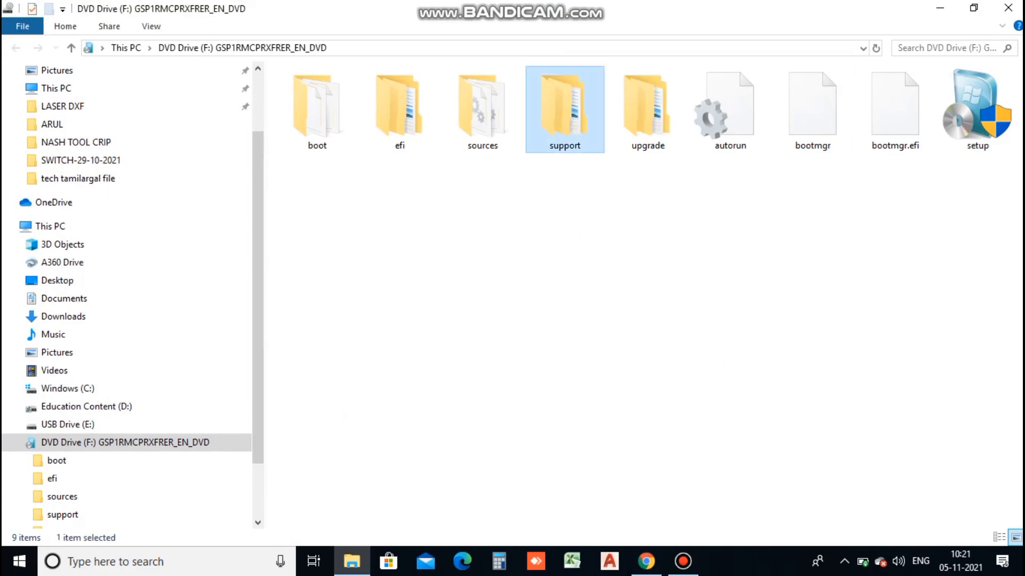
key("ctrl+a")
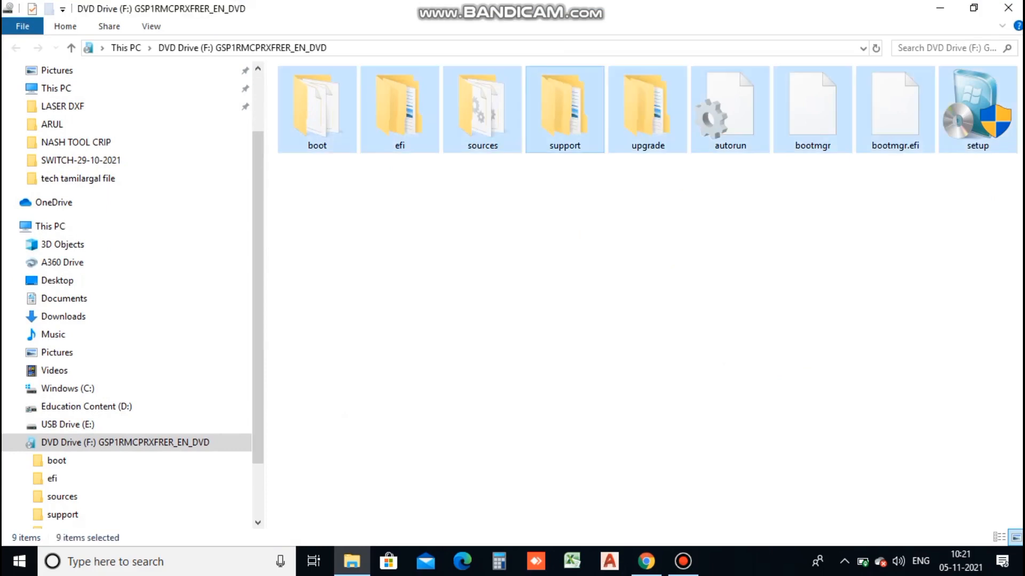
right_click(570, 148)
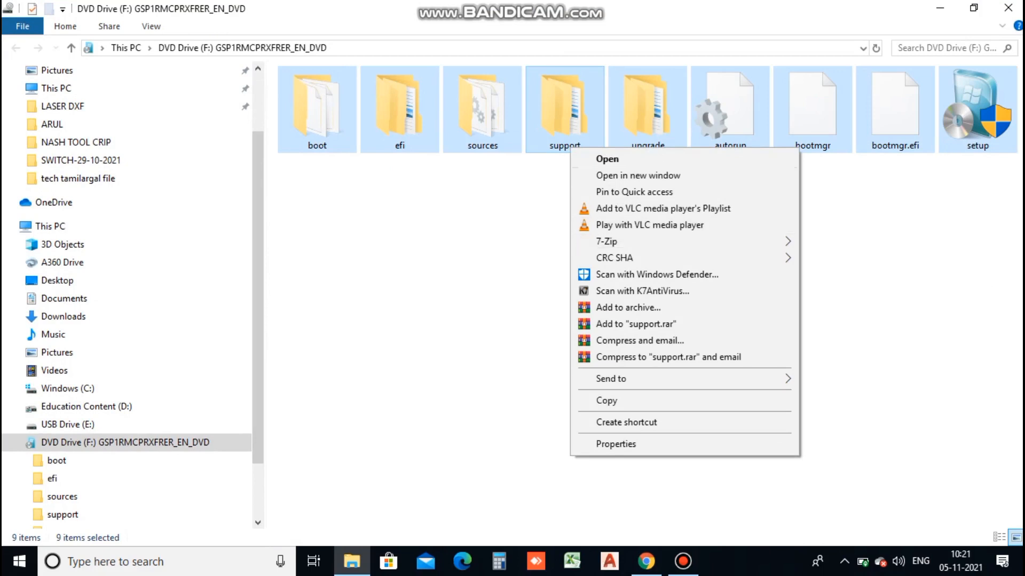
left_click(606, 400)
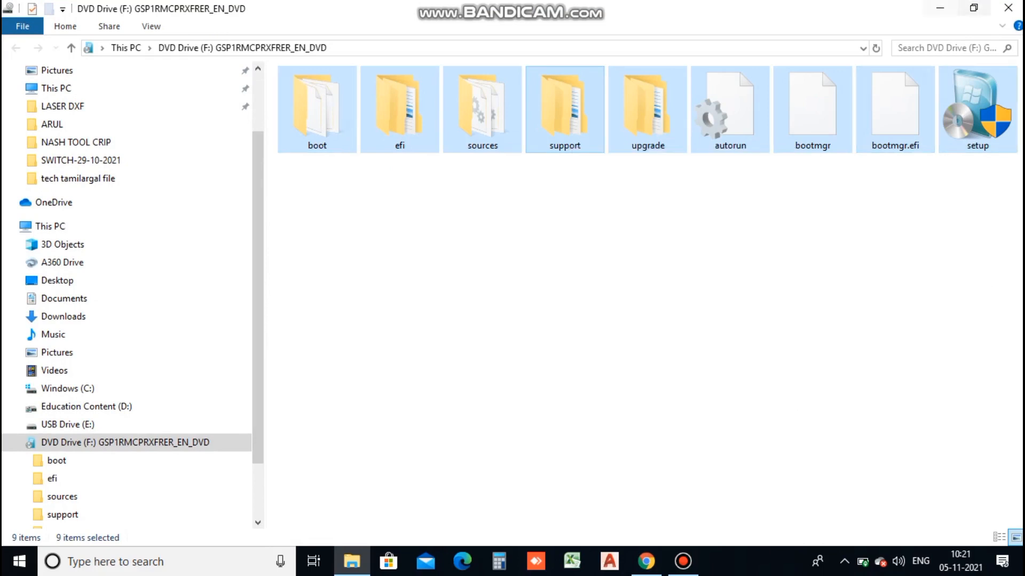
Open USB Drive (E:) from This PC and paste the copied Windows installation files into it.
left_click(939, 7)
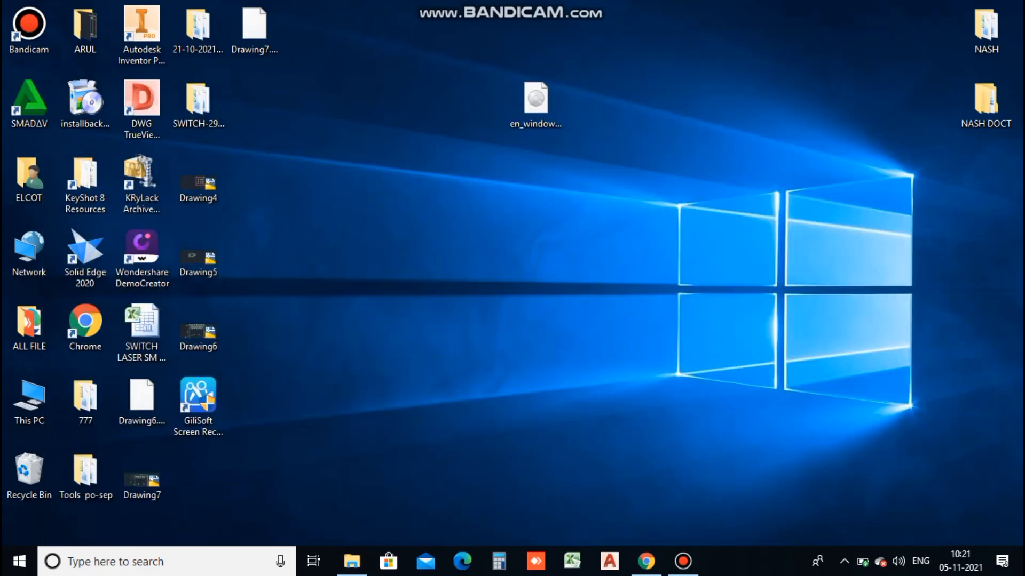
left_click(351, 561)
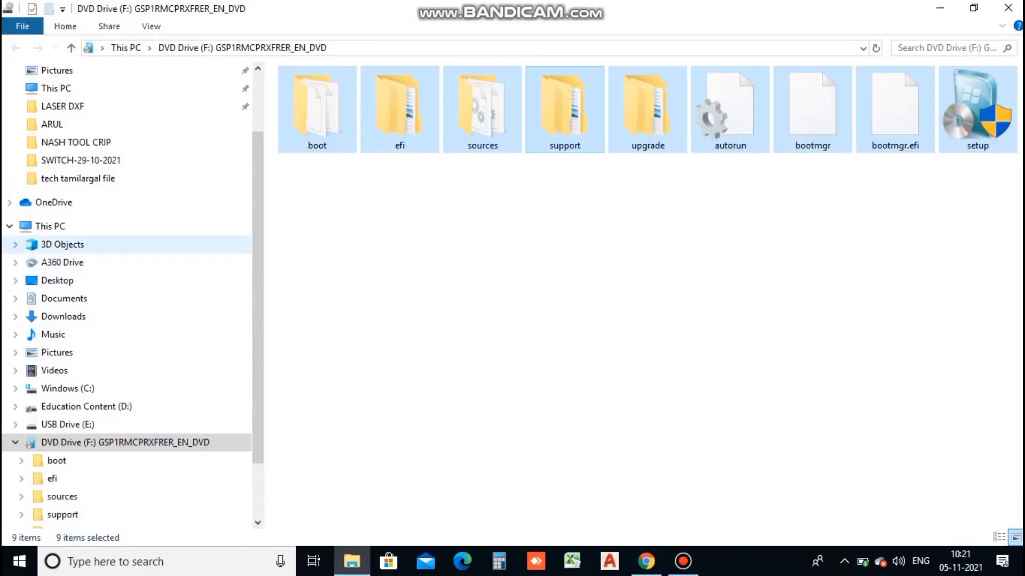
left_click(50, 227)
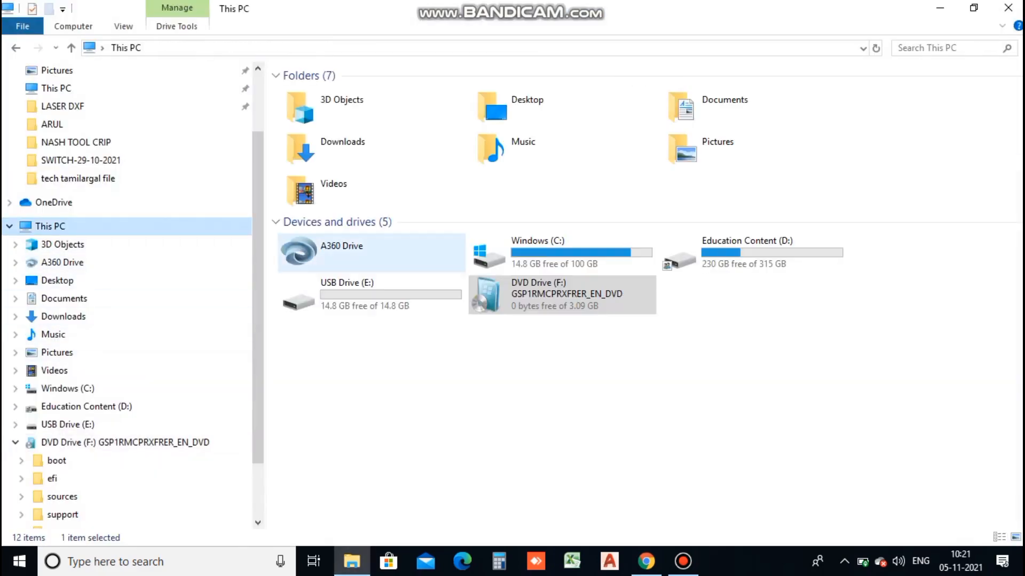
left_click(371, 295)
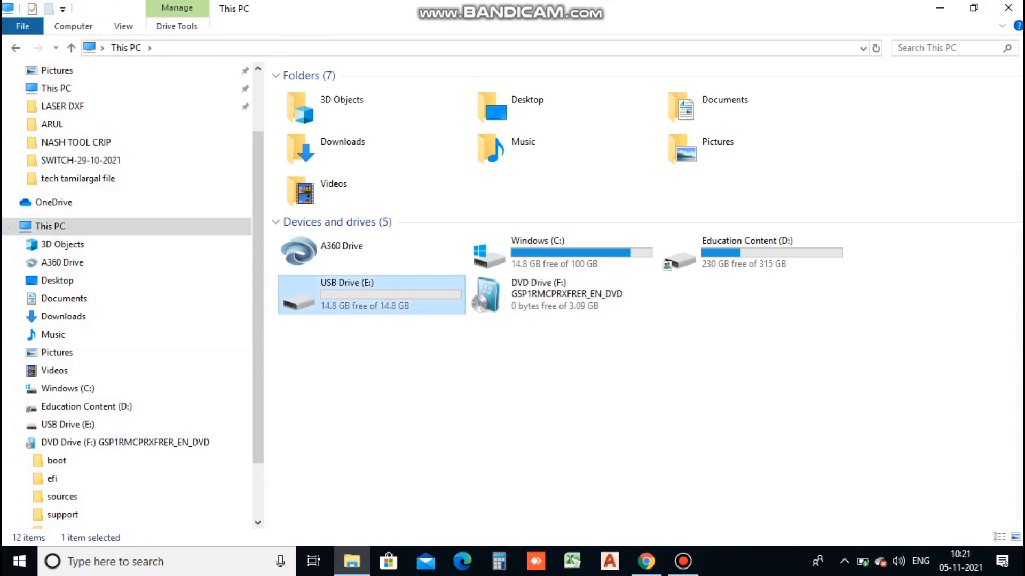
double_click(372, 295)
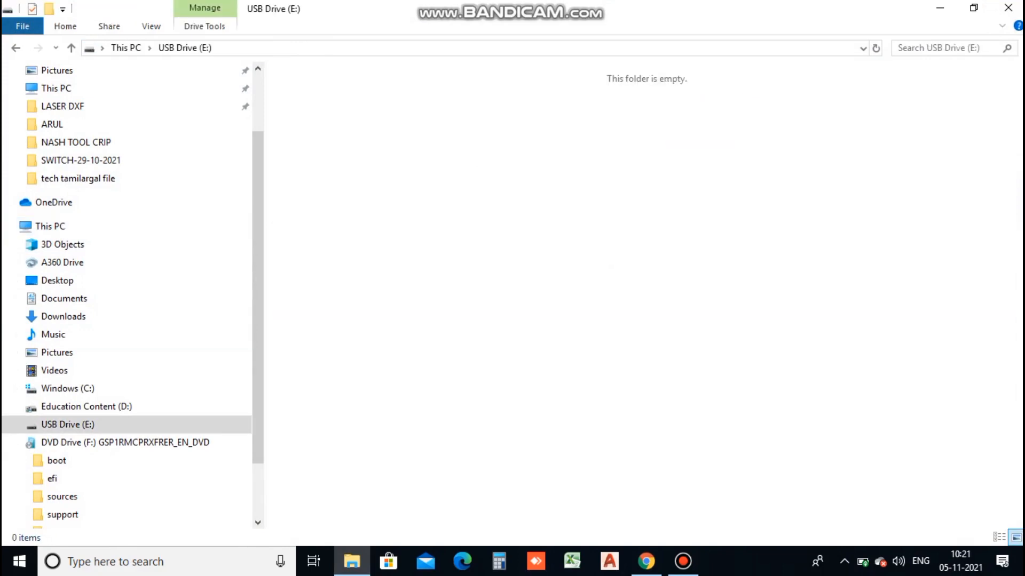
right_click(420, 235)
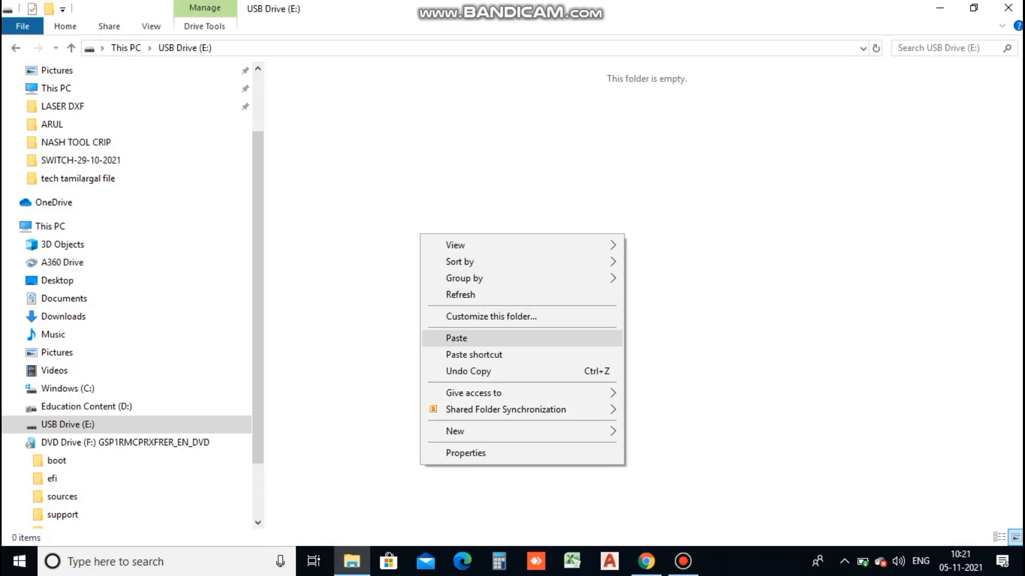
left_click(456, 337)
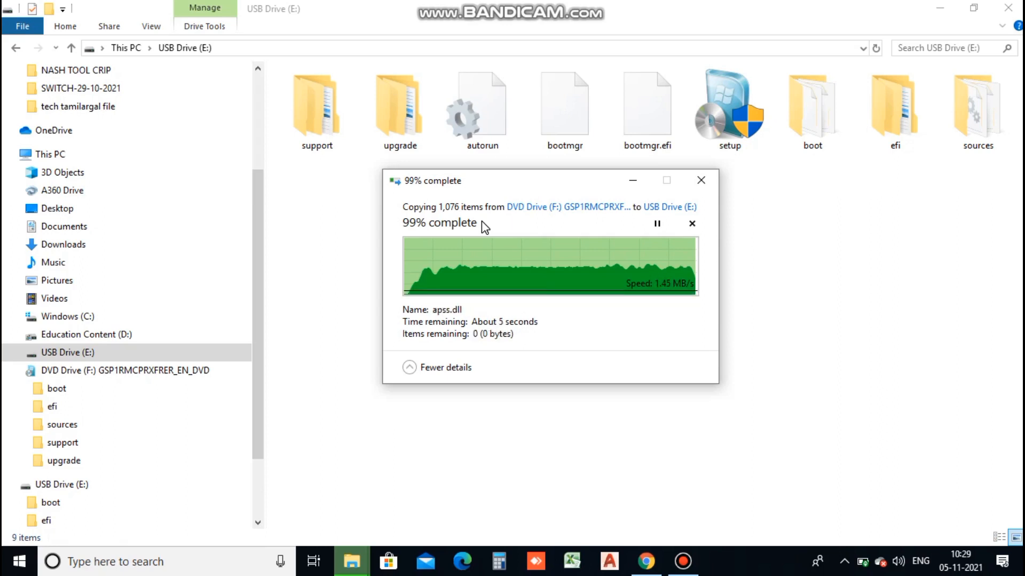
Check the copied files on USB Drive (E:) and the drive's entry in This PC.
key("ctrl+a")
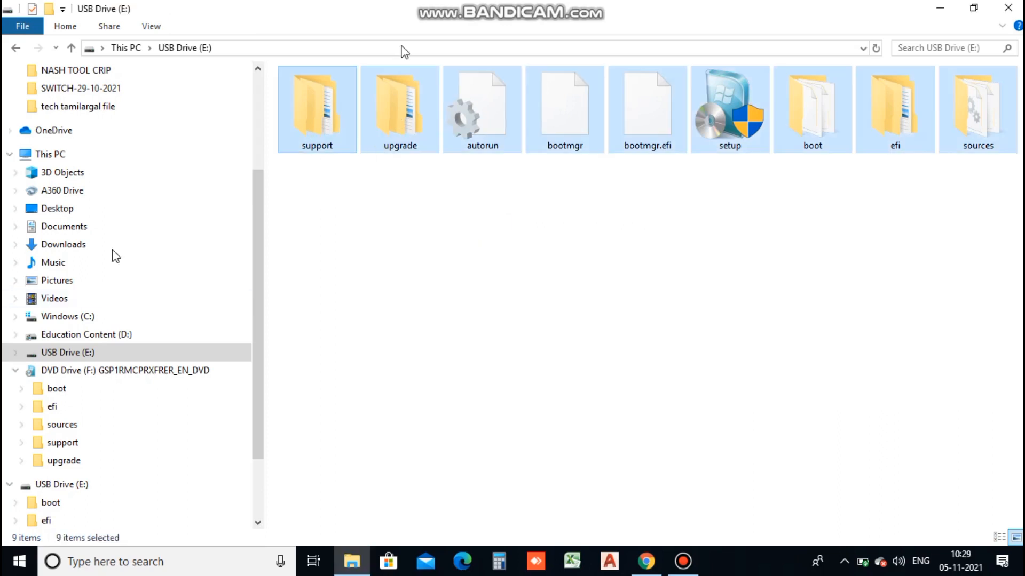
left_click(133, 47)
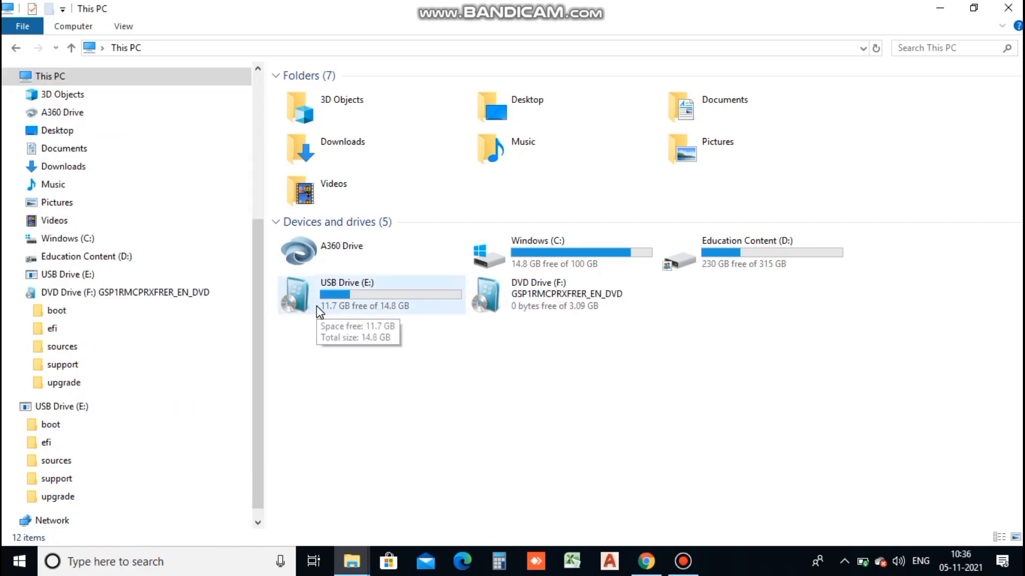
left_click(319, 310)
double_click(319, 310)
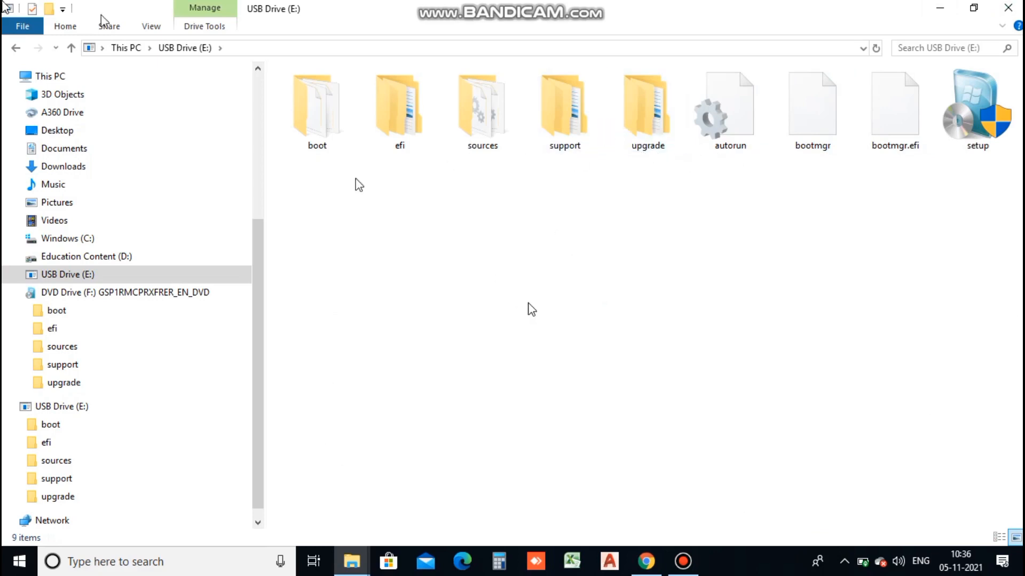
left_click(18, 49)
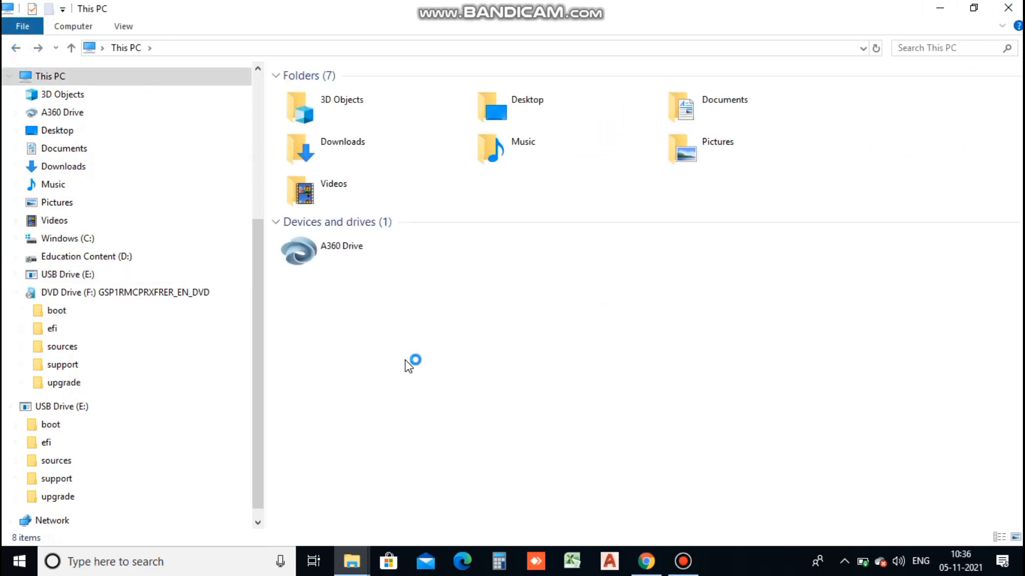
left_click(323, 307)
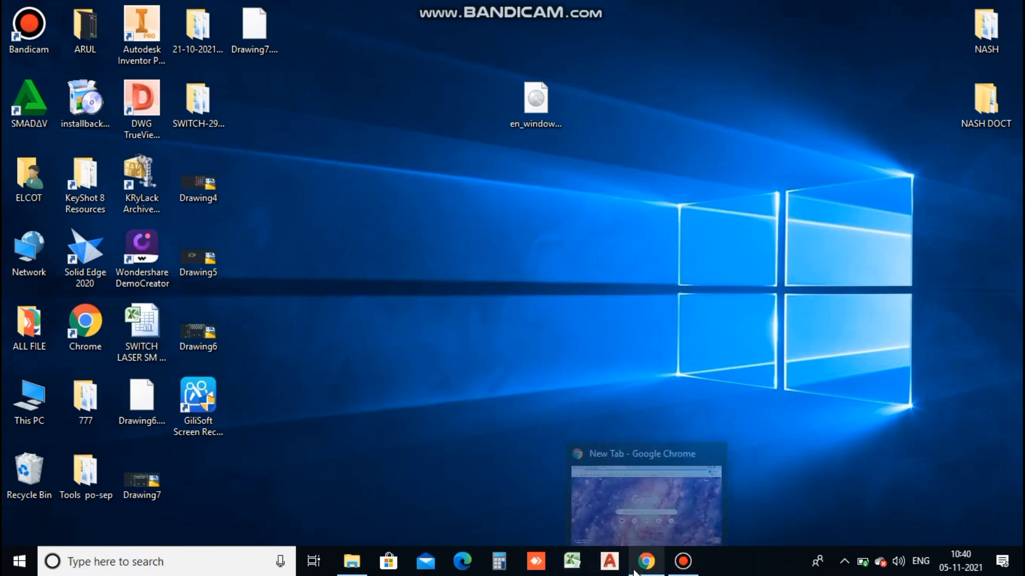
Switch to Google Chrome, search Google for rufus, and open the rufus.ie website from the results.
left_click(634, 563)
left_click(580, 316)
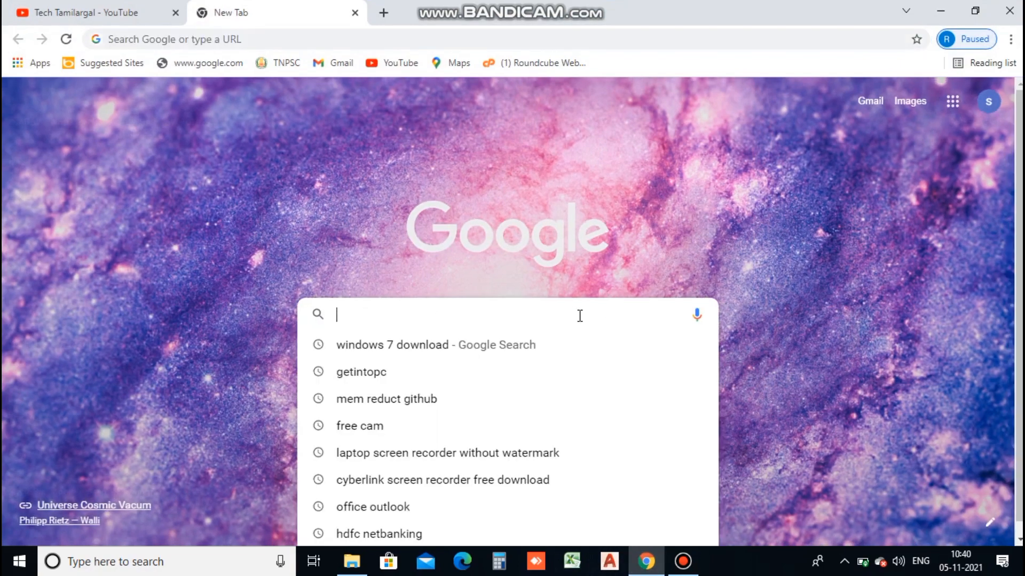
type("ruf")
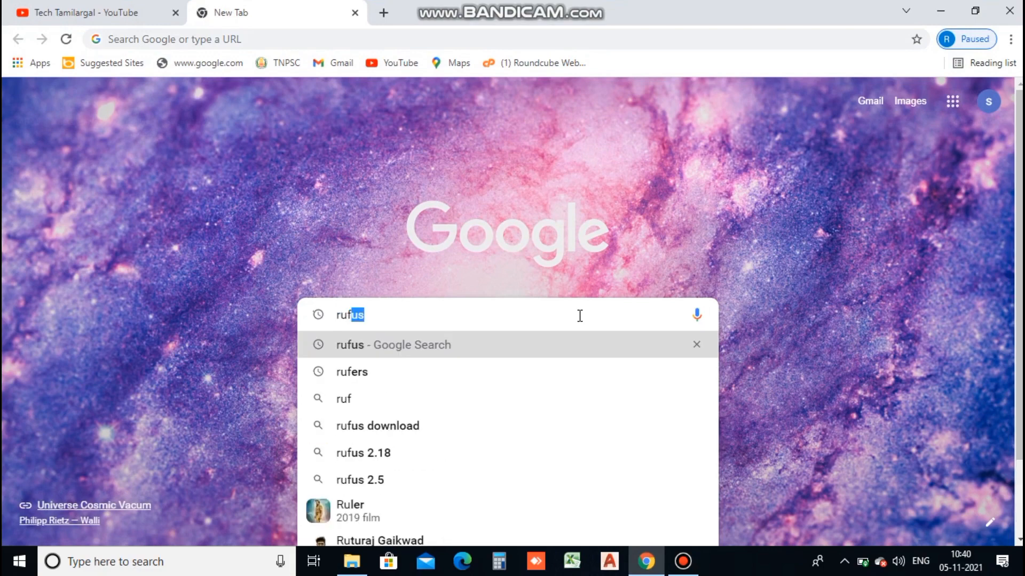
type("us")
key("Return")
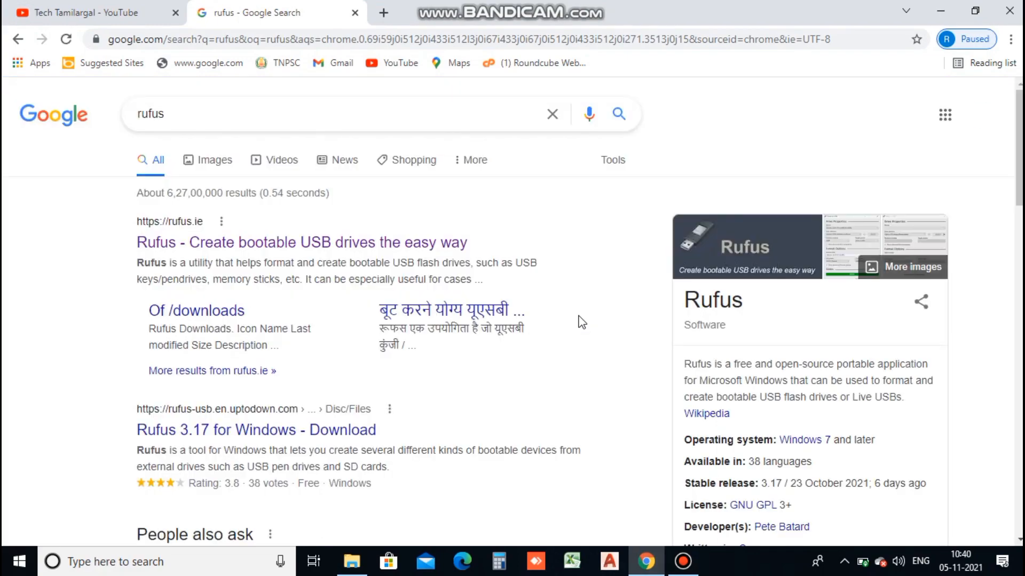
left_click(427, 246)
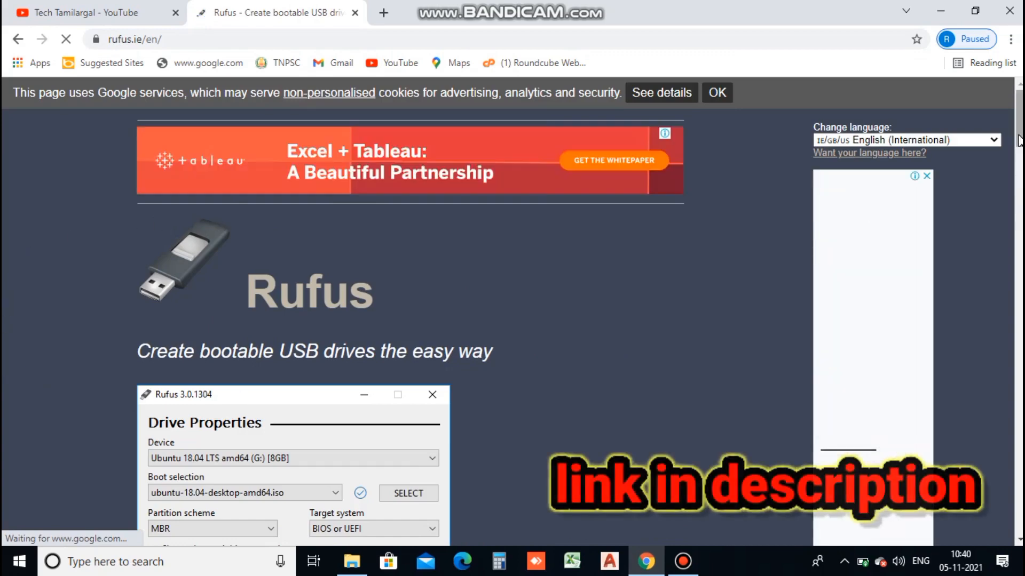
Download Rufus 3.17 from the page's Download section, closing the advertisement, and save rufus-3.17 in the Downloads folder.
left_click_drag(1019, 126, 1019, 248)
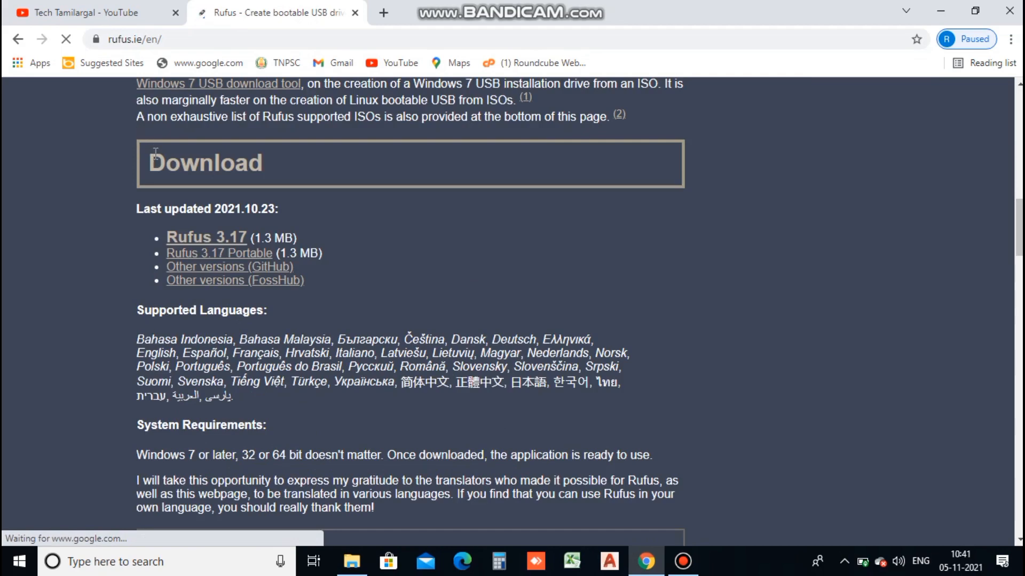
left_click_drag(148, 165, 263, 171)
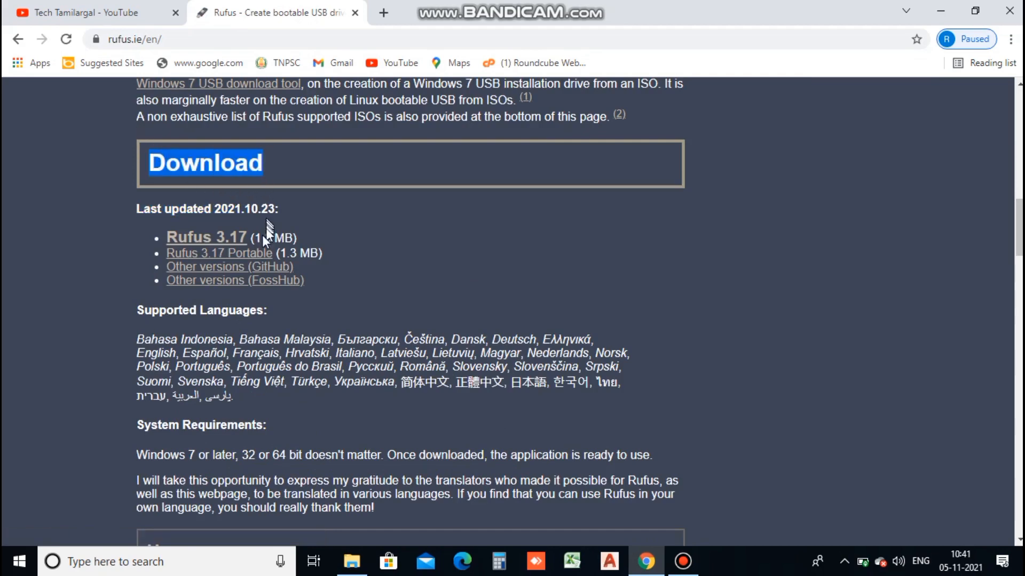
left_click(207, 241)
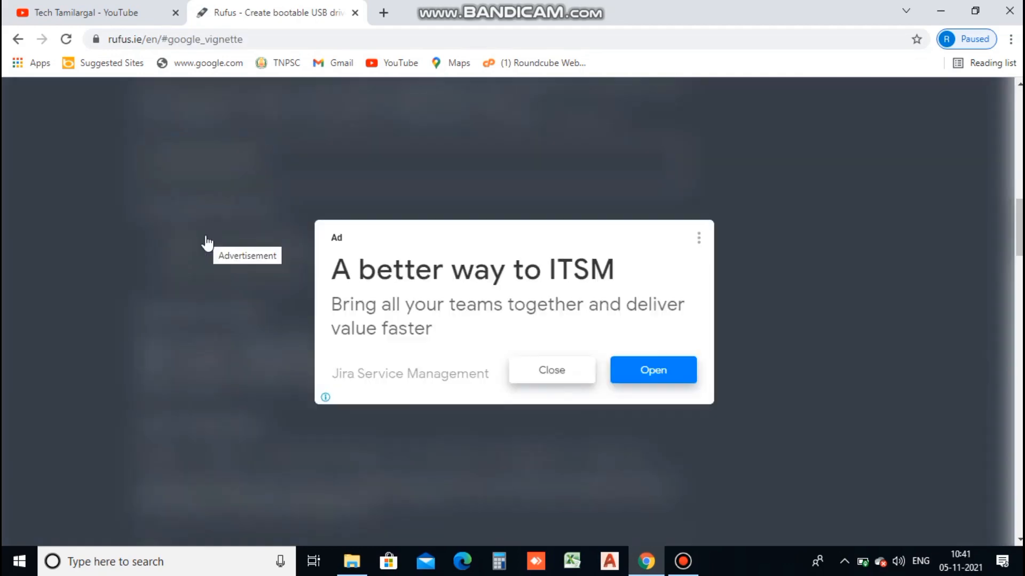
left_click(565, 371)
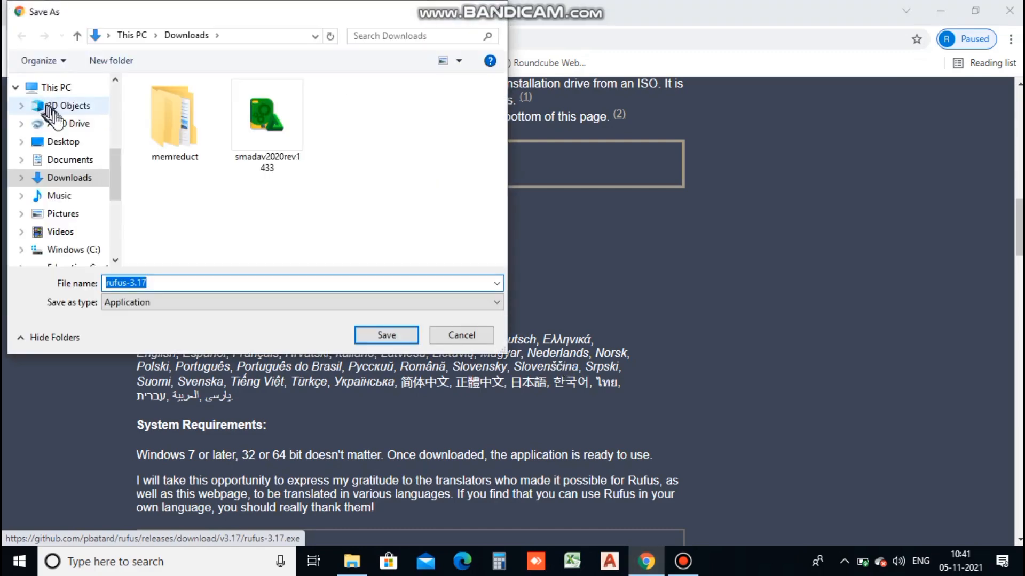
left_click(90, 180)
left_click(388, 338)
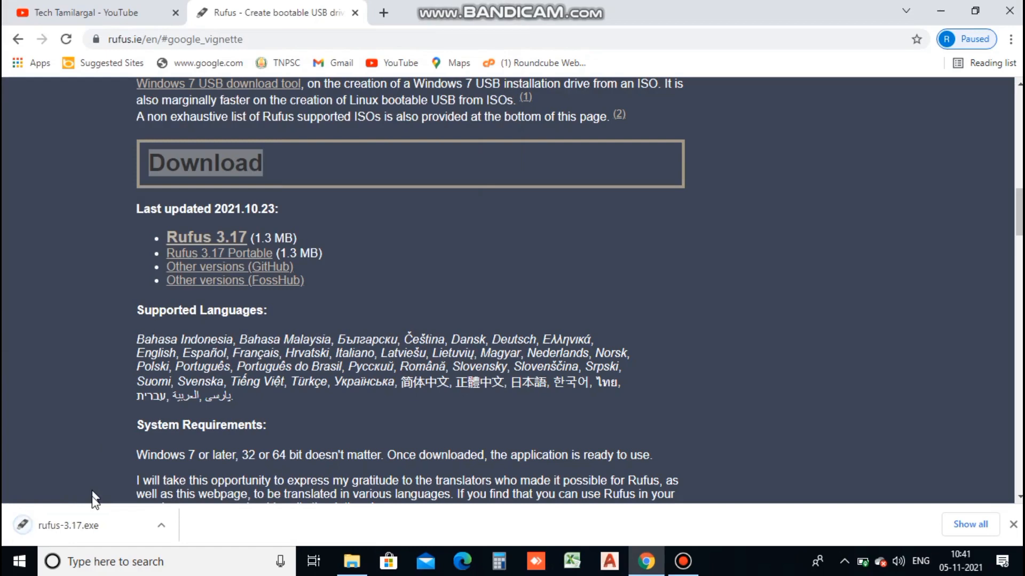
Show the downloaded rufus-3.17 file in the Downloads folder and set the folder's view to large icons.
left_click(162, 528)
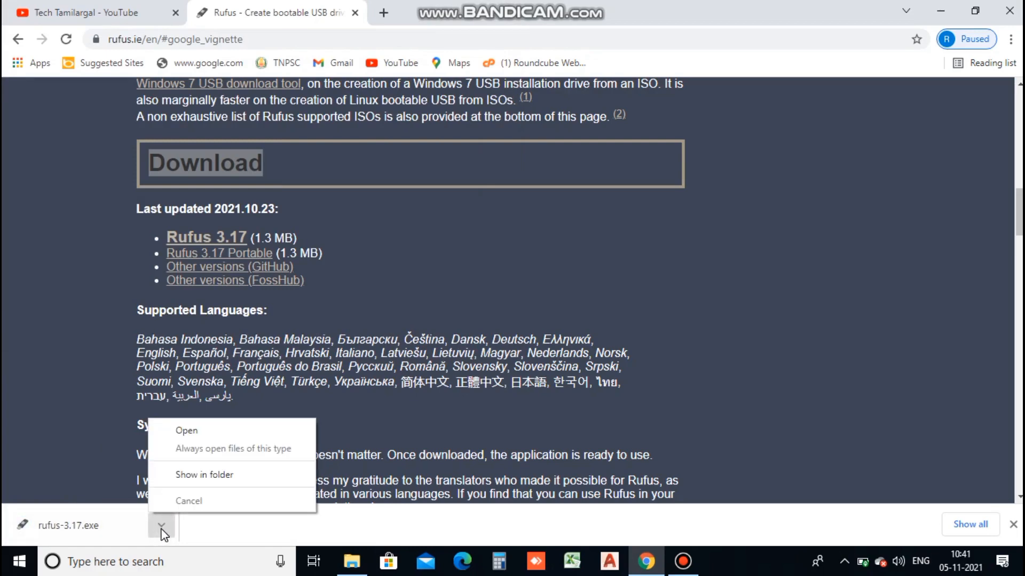
left_click(180, 470)
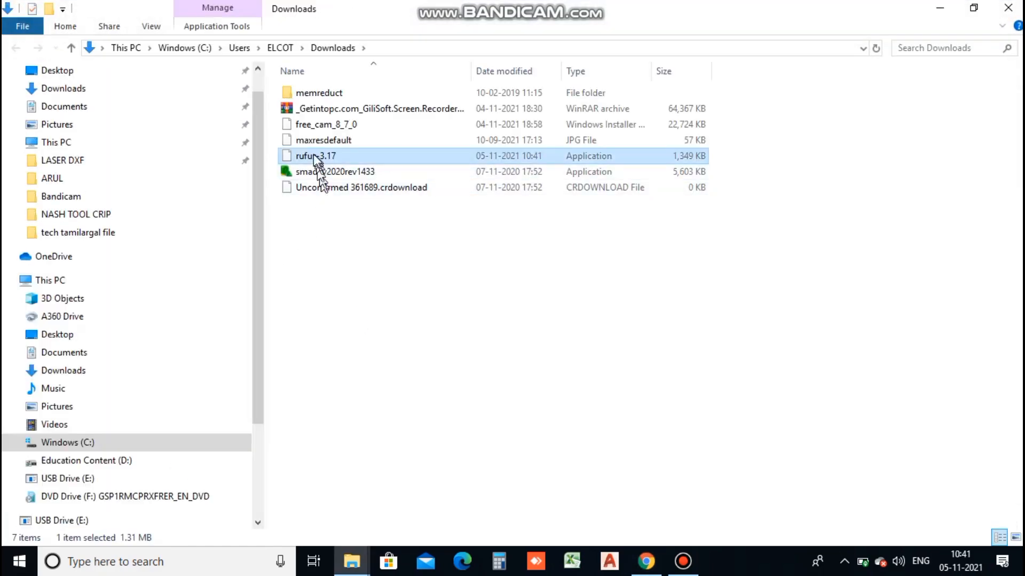
left_click(371, 251)
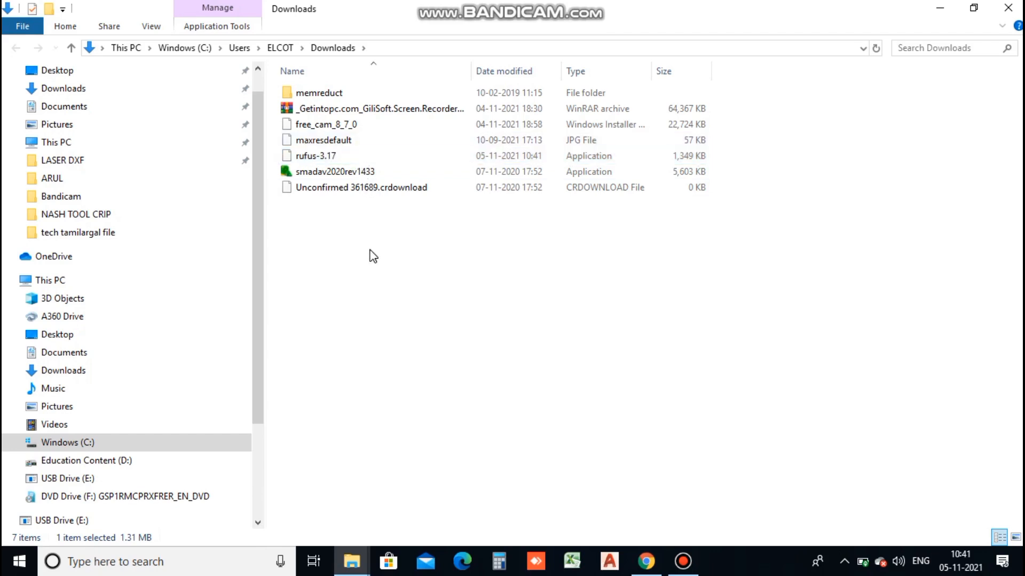
right_click(383, 160)
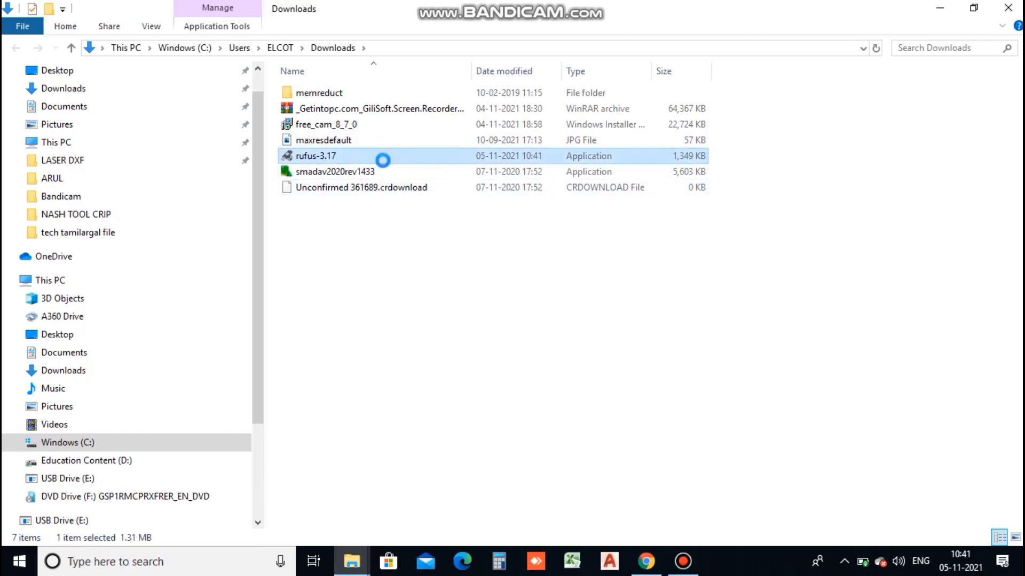
left_click(311, 277)
left_click(311, 277)
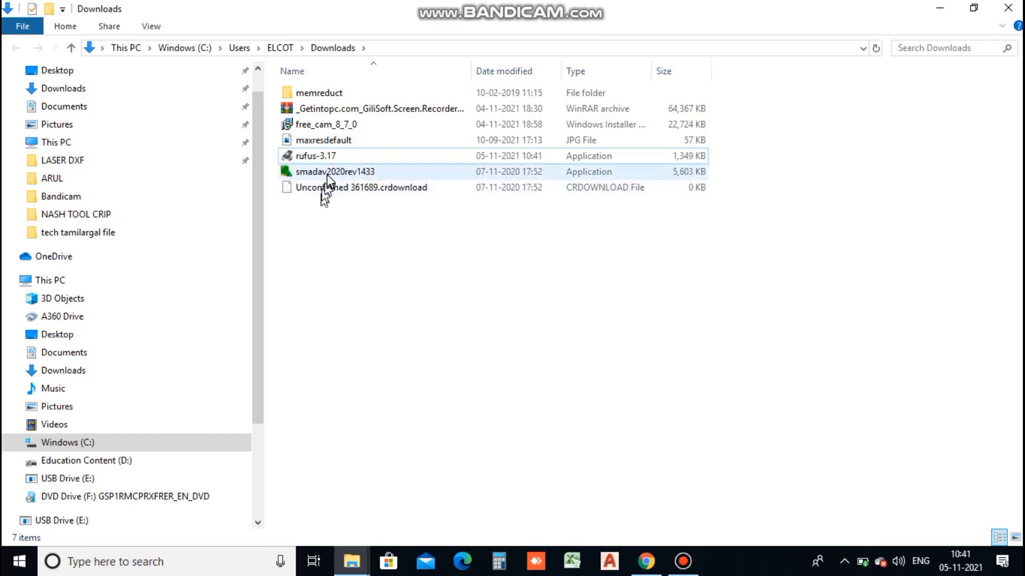
left_click(155, 27)
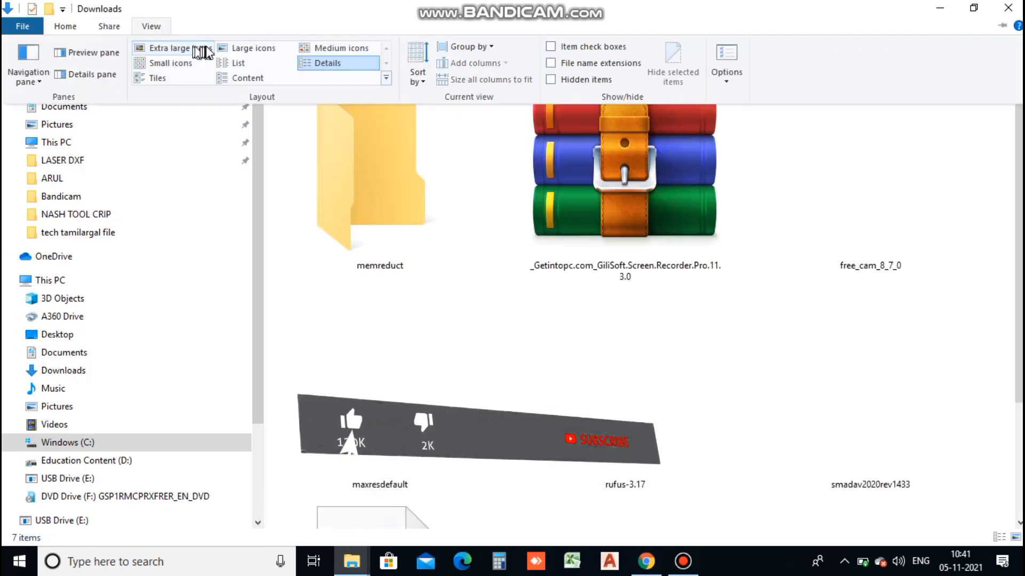
left_click(240, 51)
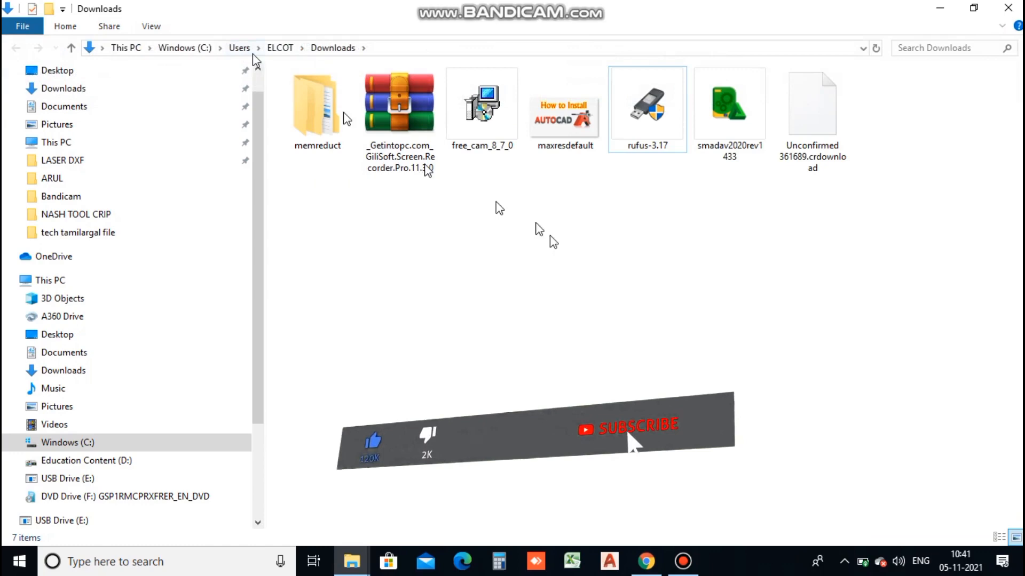
Run rufus-3.17 as administrator.
left_click(634, 152)
right_click(634, 150)
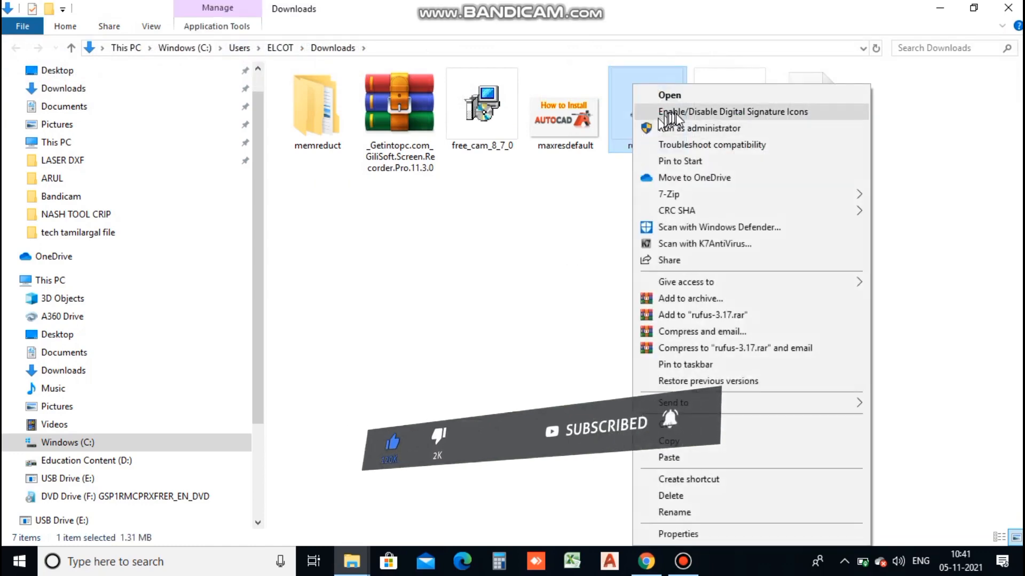
left_click(689, 128)
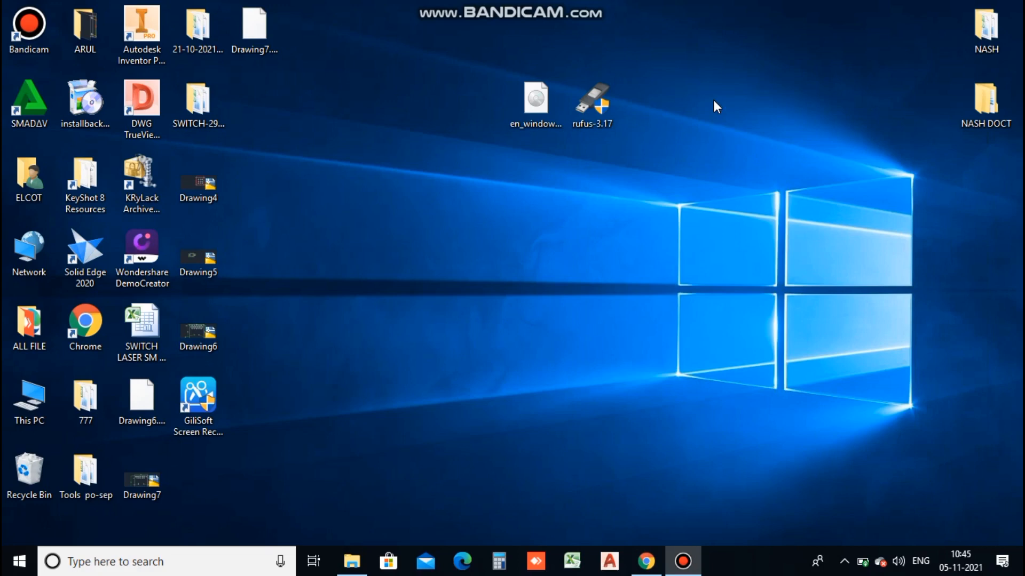
mouse_move(594, 116)
left_mouse_down()
mouse_move(534, 52)
mouse_move(489, 111)
mouse_move(540, 107)
mouse_move(603, 136)
mouse_move(588, 114)
left_mouse_up()
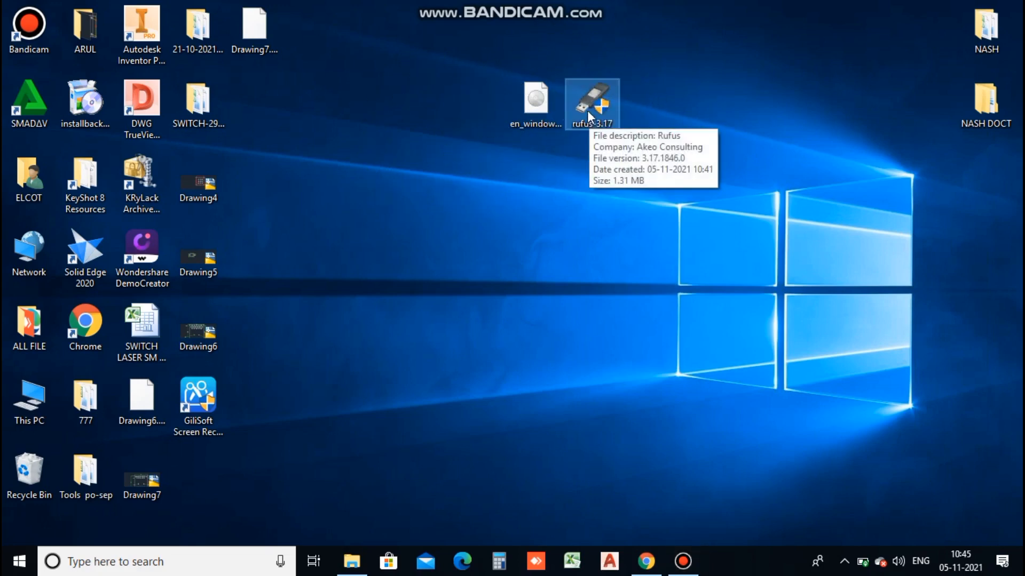
right_click(588, 99)
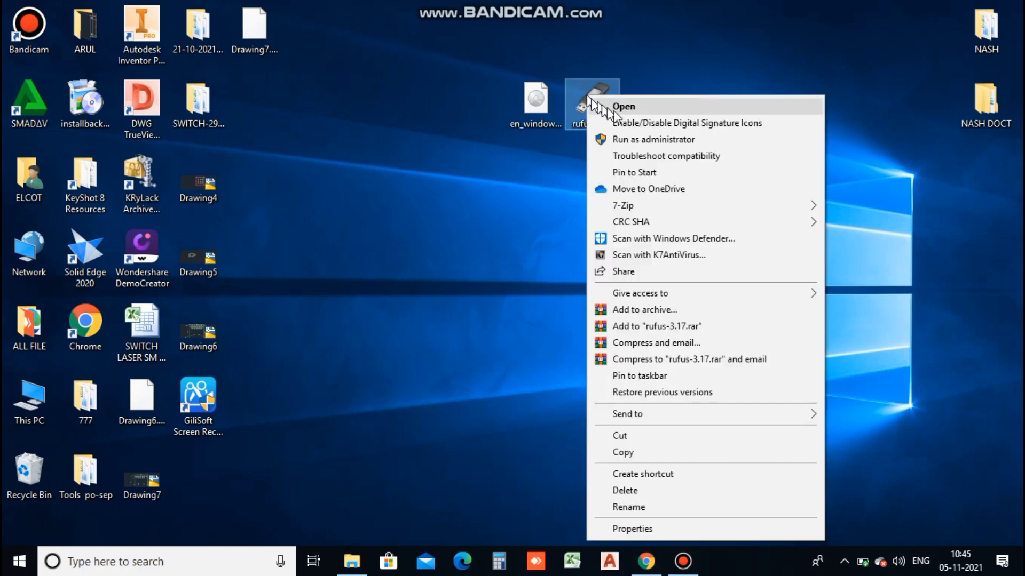
left_click(645, 137)
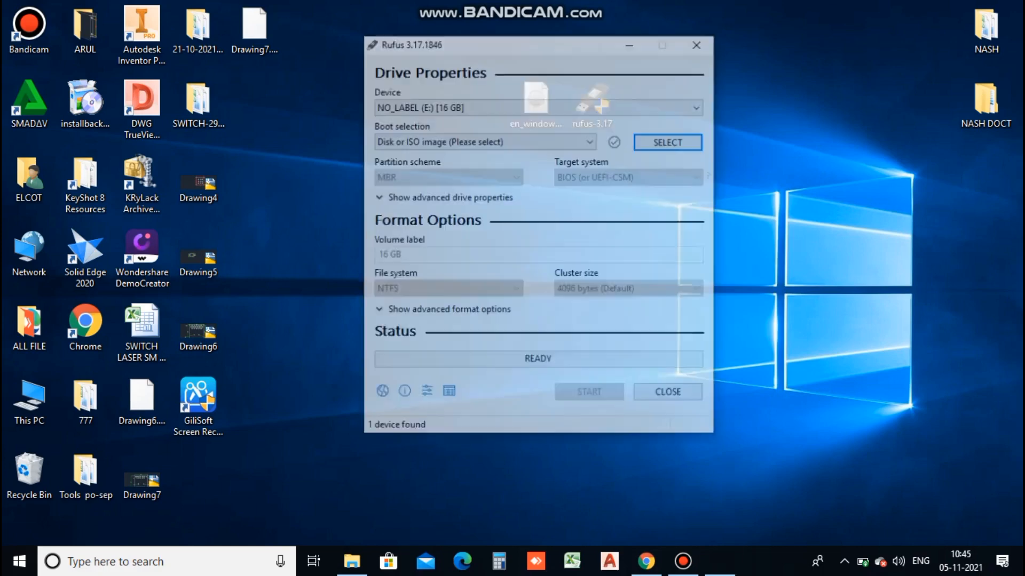
Choose NO_LABEL (E:) [16 GB] as the Rufus device and Disk or ISO image as the boot selection.
left_click(539, 106)
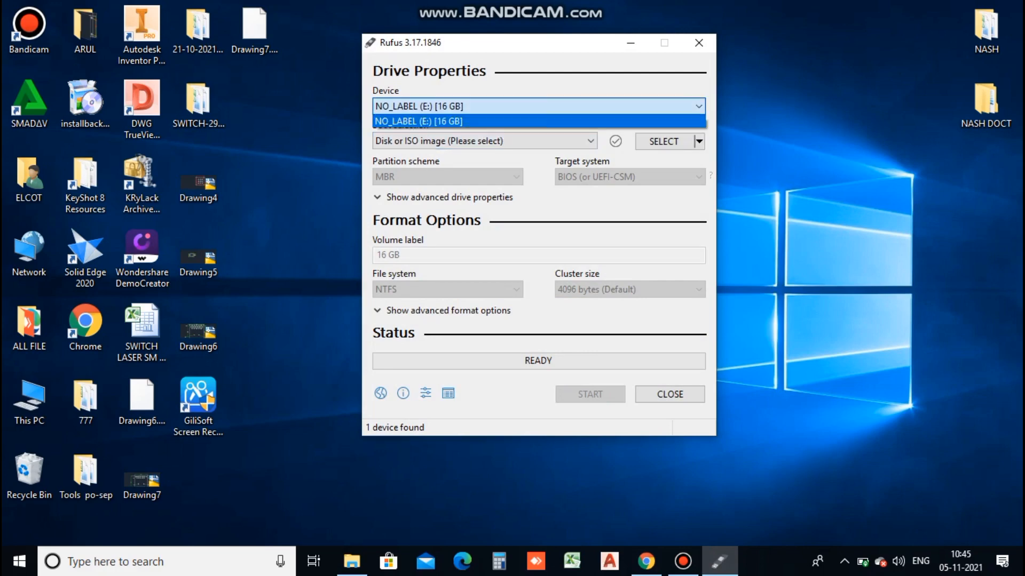
left_click(539, 121)
left_click(480, 140)
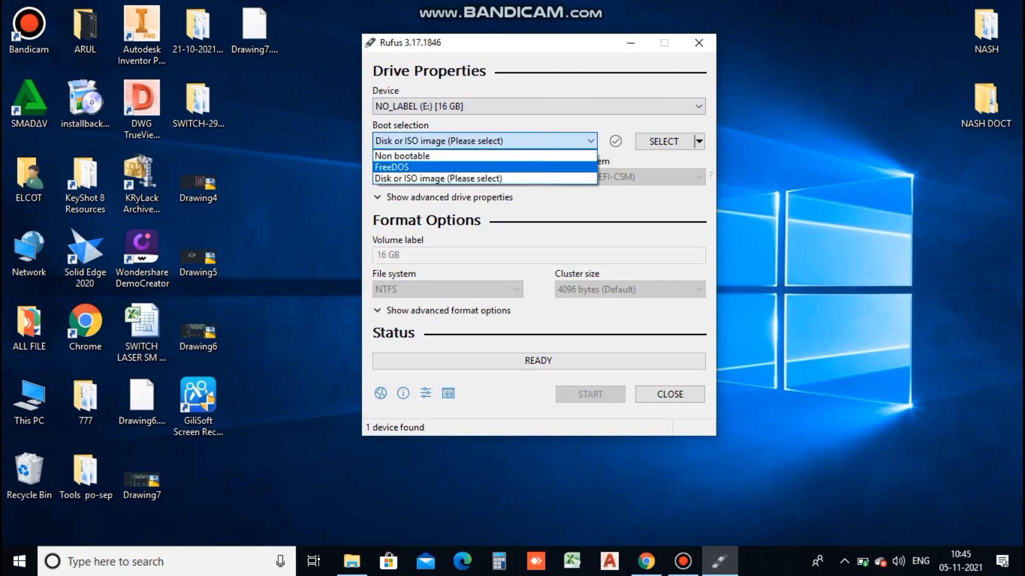
left_click(438, 179)
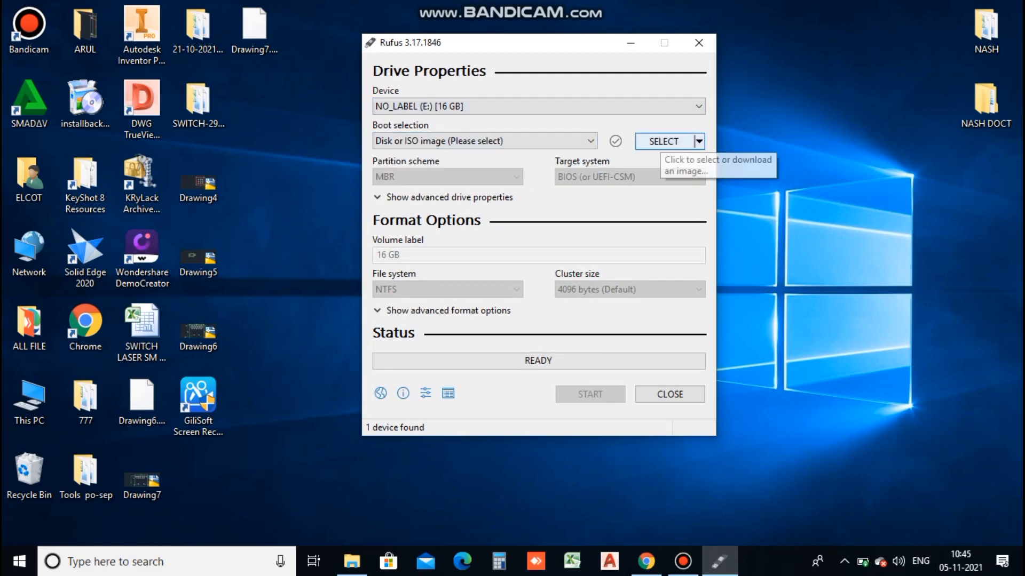
Load the en_windows_7_professional_x64_dvd disc image from the Desktop folder as the boot image.
left_click(664, 142)
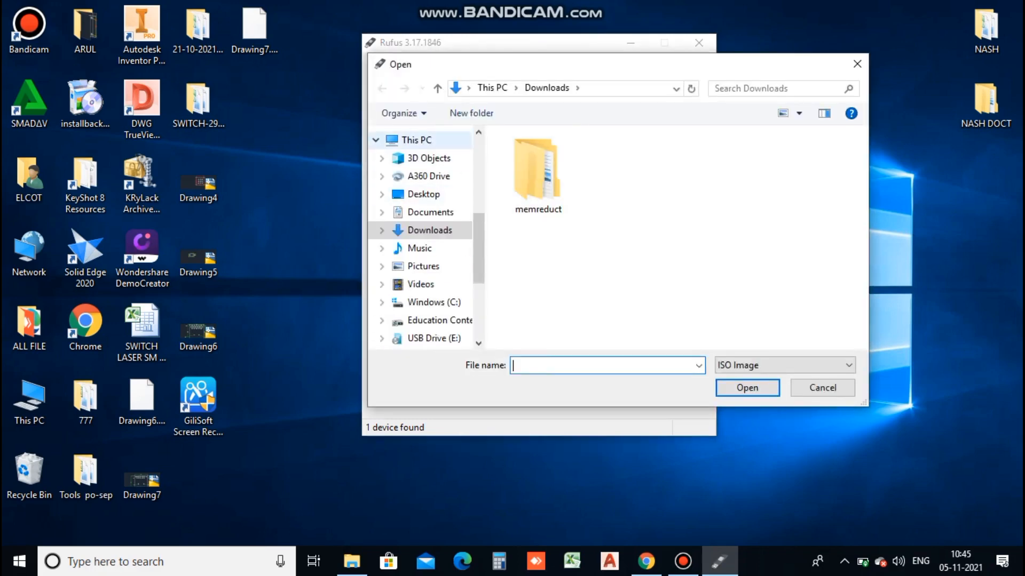
left_click(416, 141)
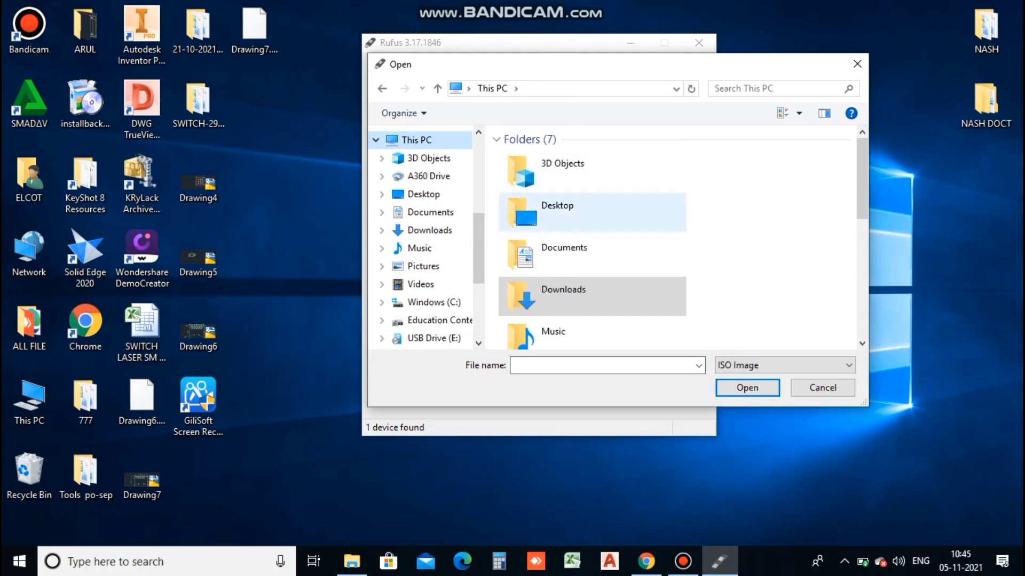
scroll(683, 214, "down", 5)
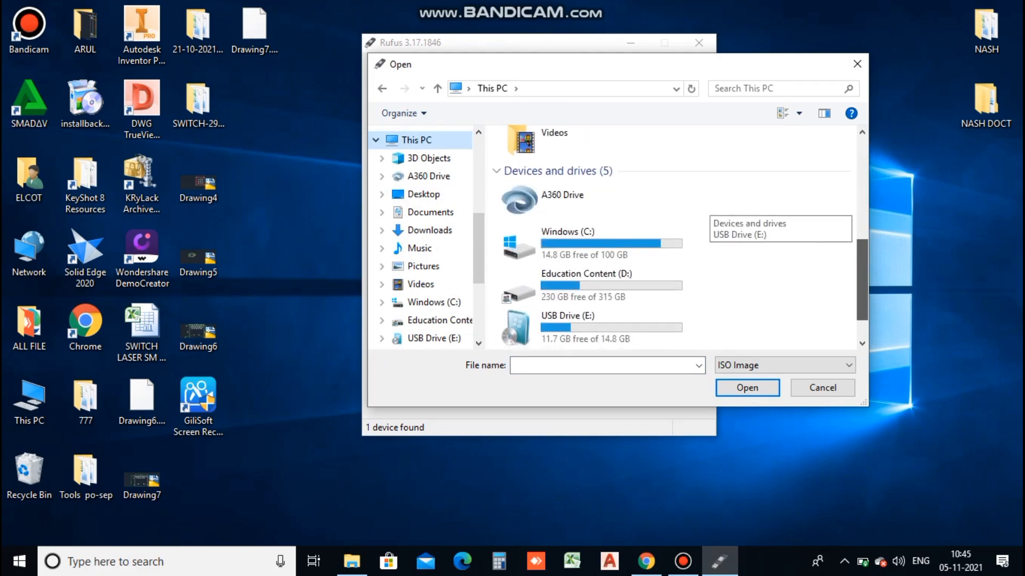
scroll(693, 214, "down", 2)
scroll(693, 214, "up", 3)
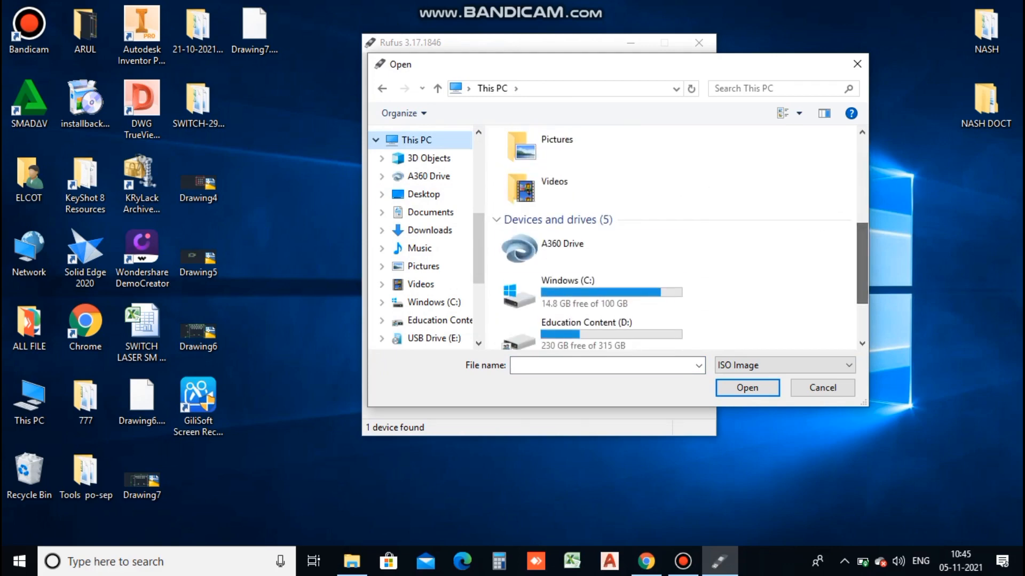
left_click(422, 194)
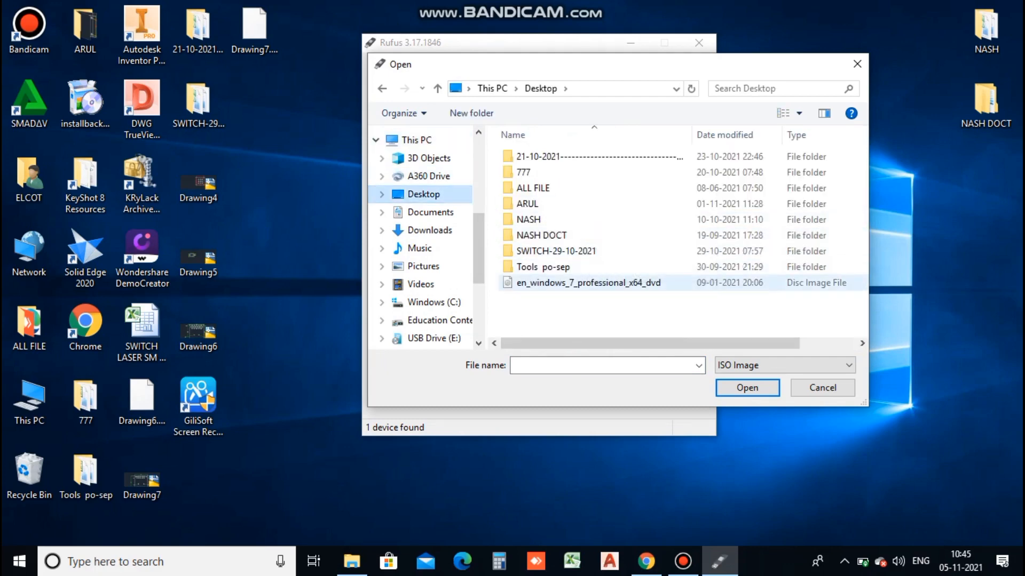
left_click(534, 283)
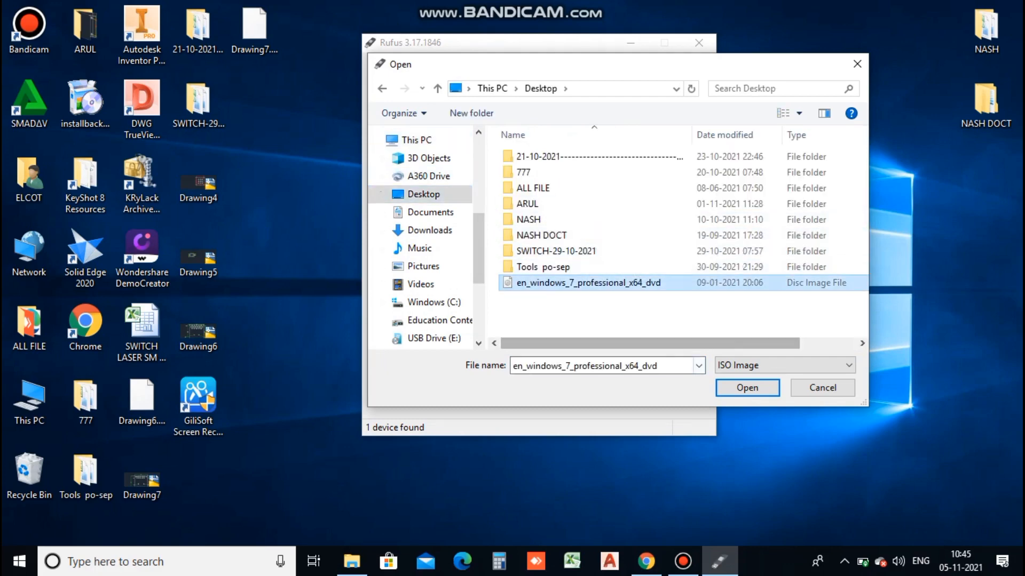
left_click(747, 388)
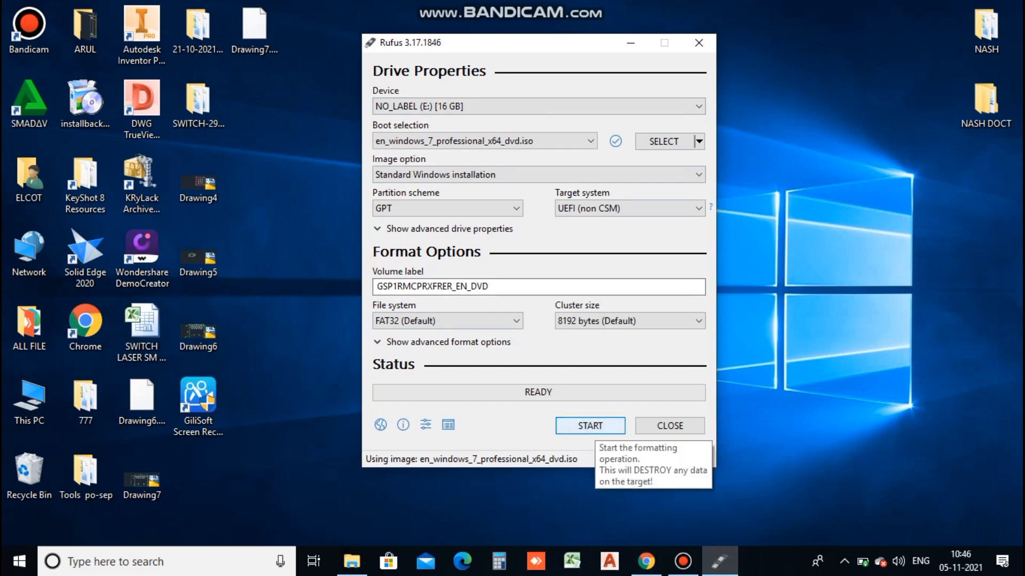
Start writing the Windows 7 image to the USB drive, accepting erasure of its data, and close Rufus once it finishes.
left_click(590, 425)
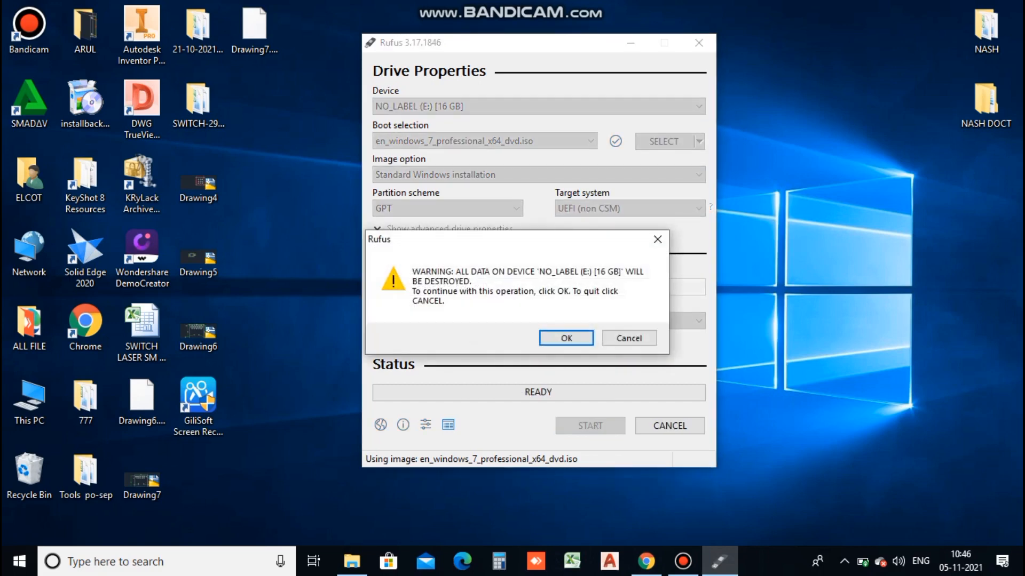
key("Return")
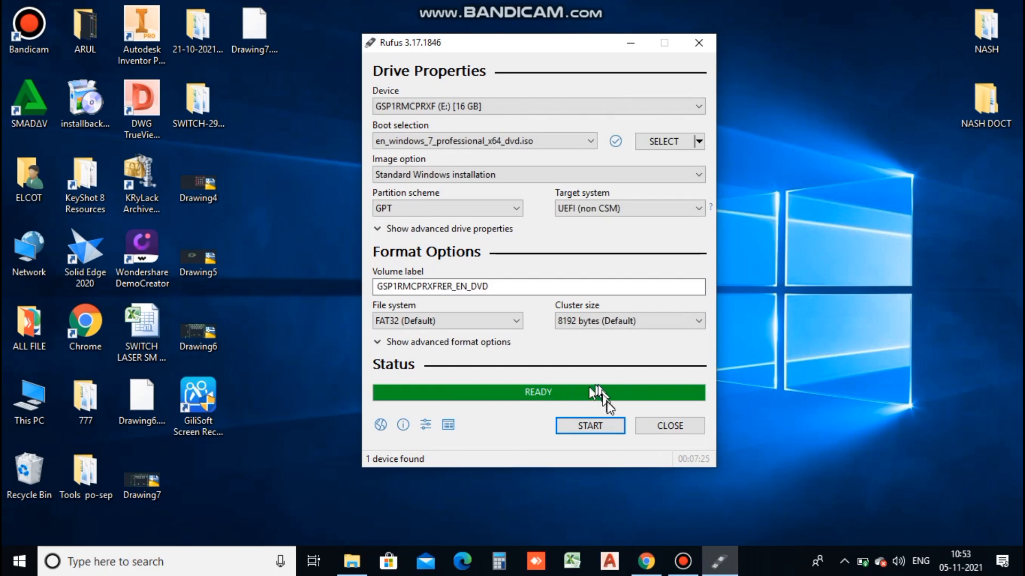
left_click(668, 426)
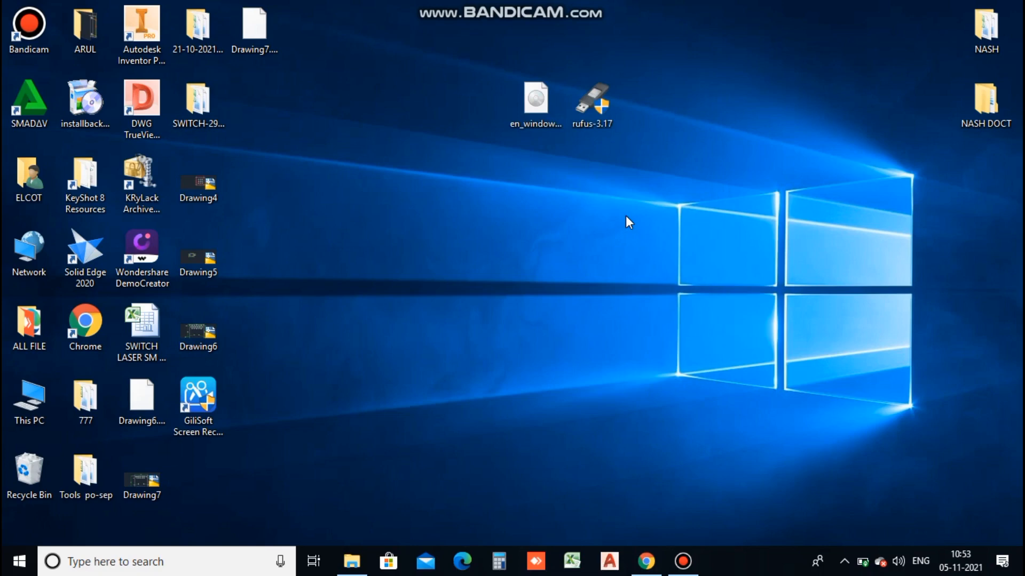
Examine the installation files on USB drive E: and its entry in This PC in File Explorer, closing the extra drive window.
left_click(350, 561)
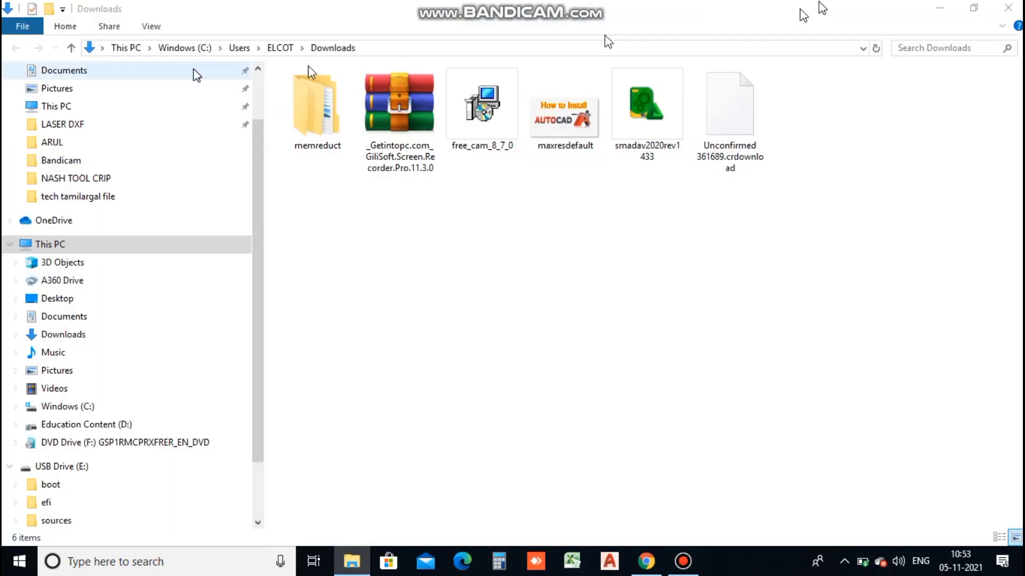
left_click(171, 107)
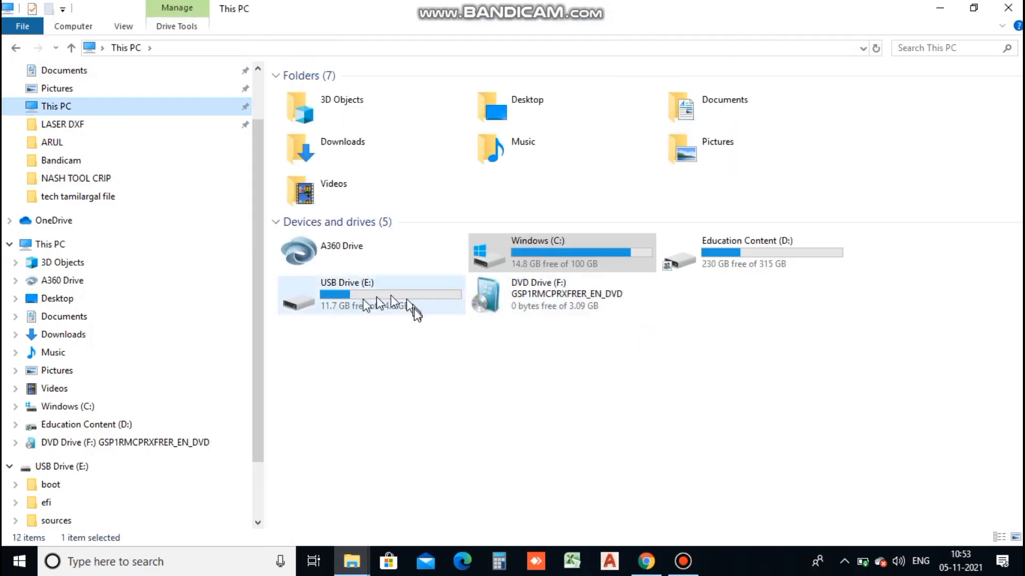
double_click(327, 303)
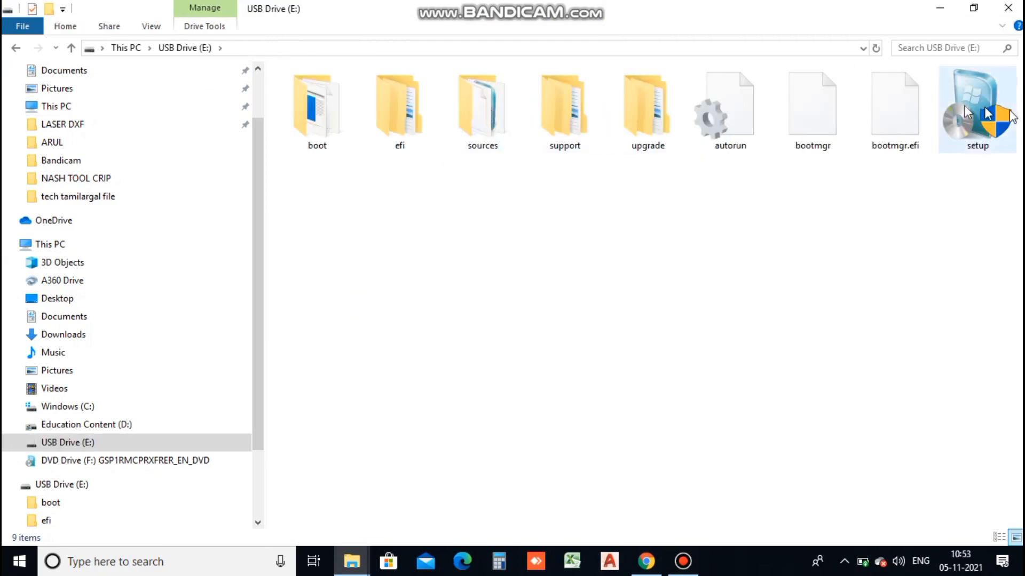
left_click(15, 48)
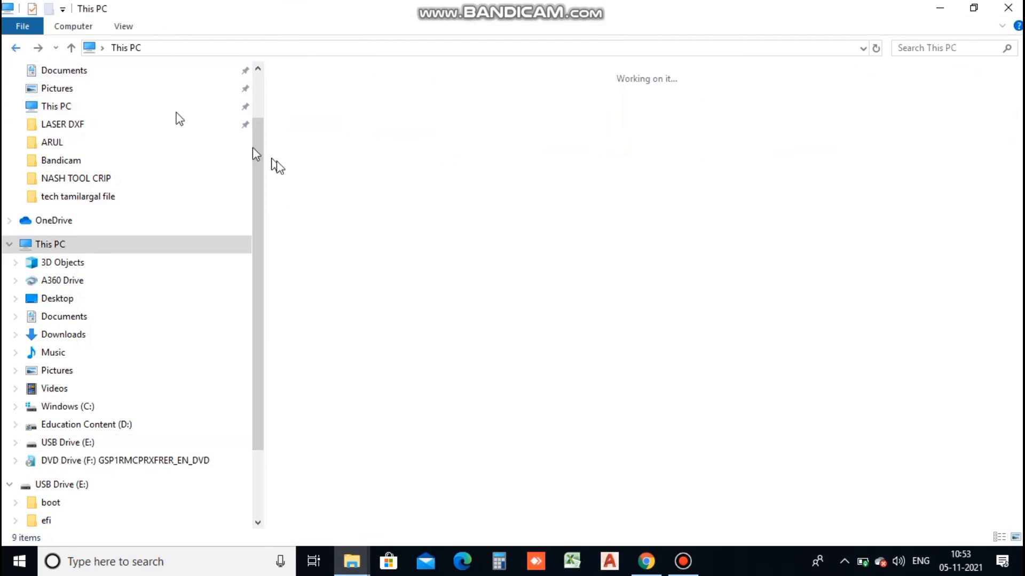
left_click(421, 296)
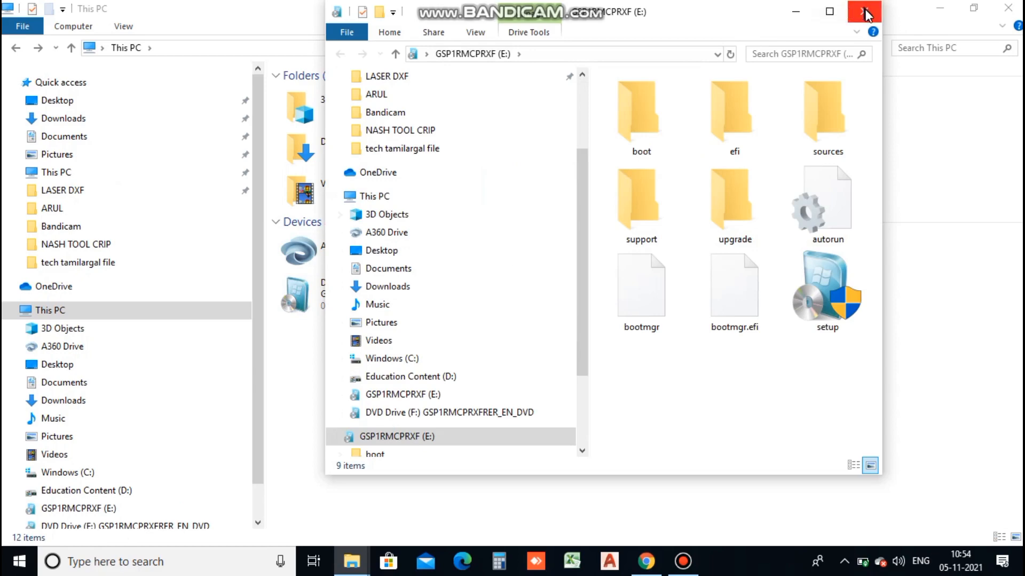
left_click(864, 12)
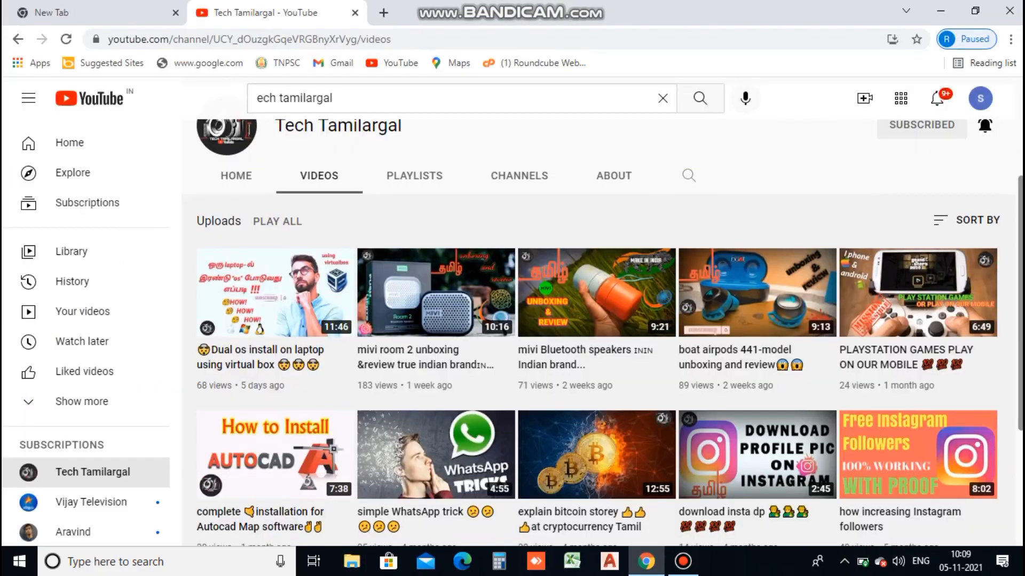
scroll(608, 331, "up", 2)
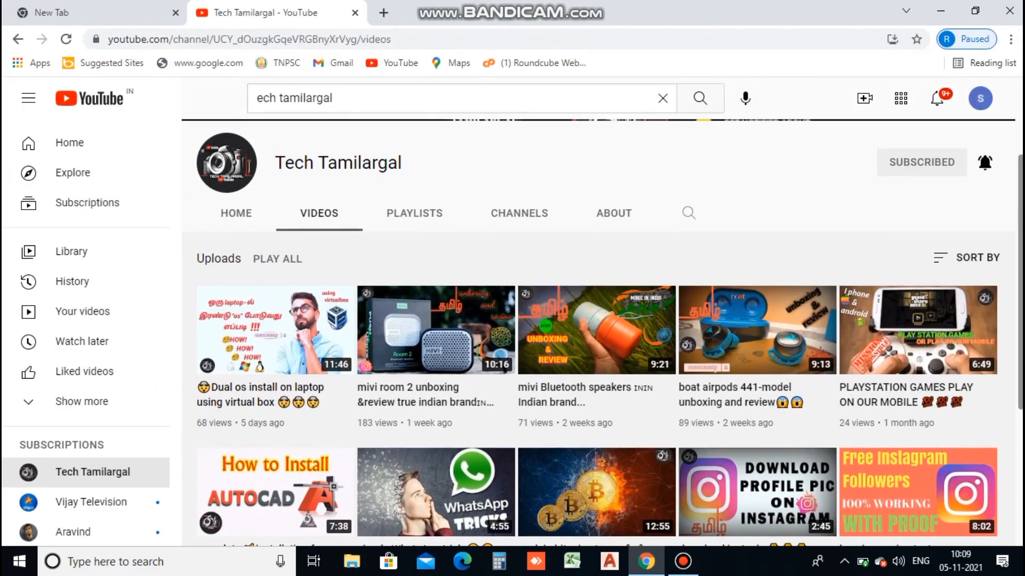